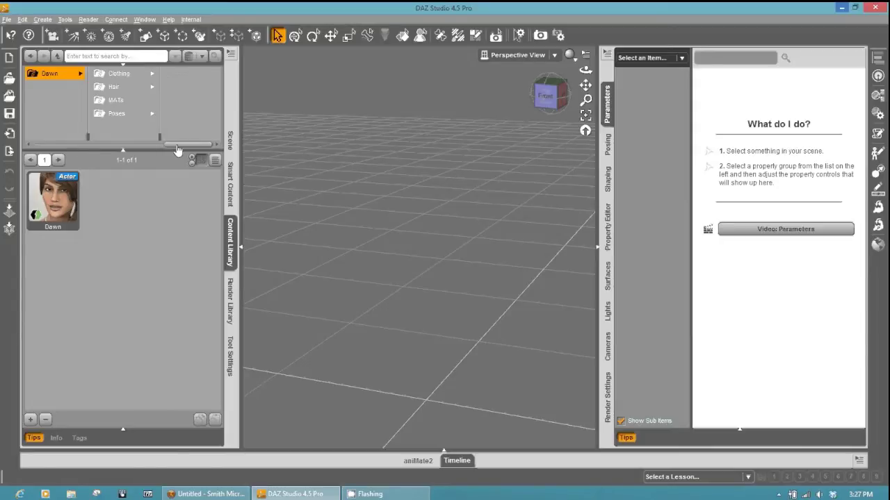
# Examine the Poser Formats content directories in the Content Directory Manager and the folder picker for adding one, then cancel out
pyautogui.moveTo(177, 146); pyautogui.dragTo(48, 145)
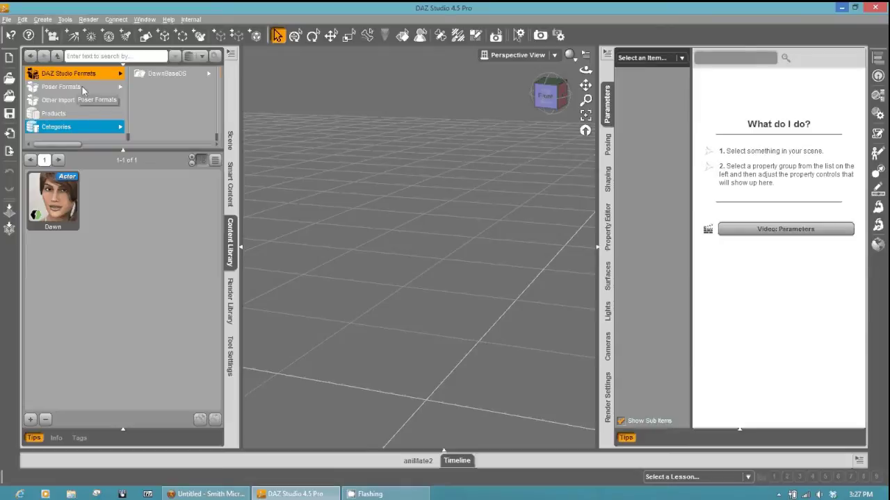
pyautogui.click(82, 86)
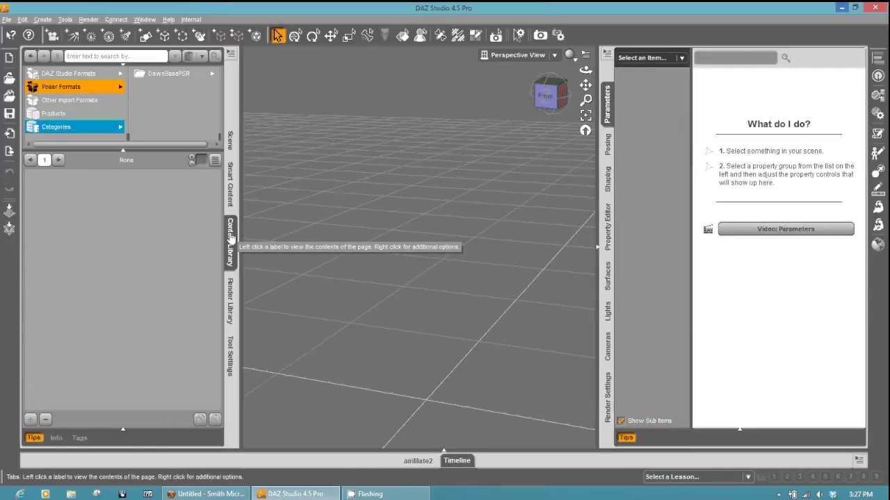
pyautogui.rightClick(233, 239)
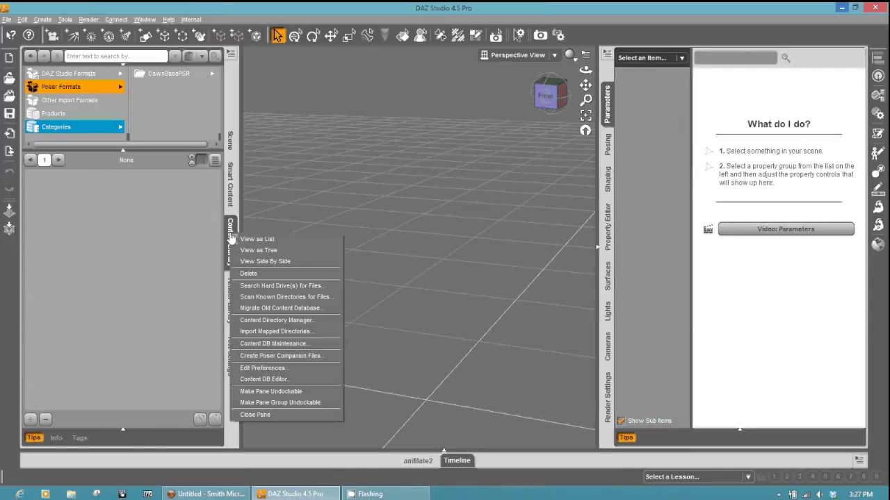
pyautogui.click(320, 321)
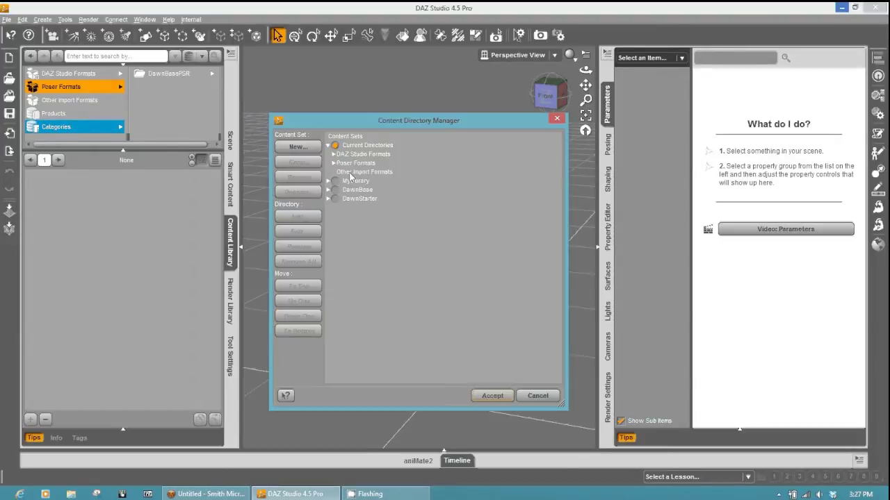
pyautogui.click(334, 163)
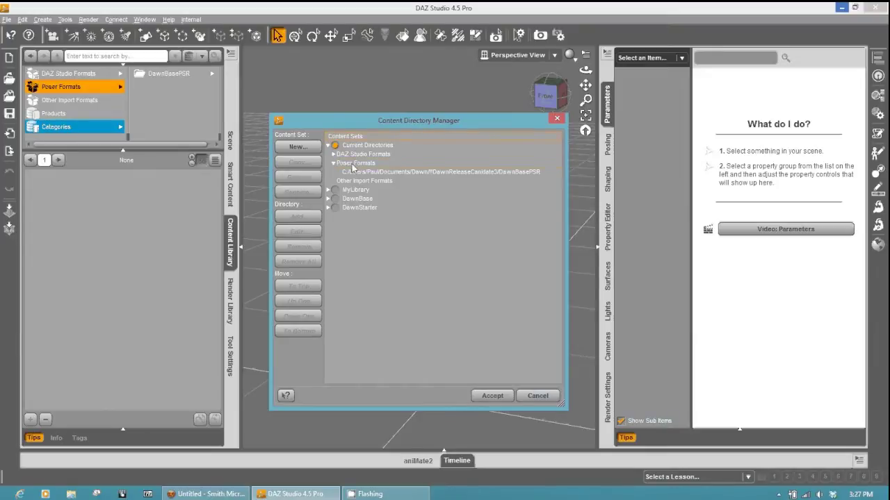
pyautogui.click(352, 165)
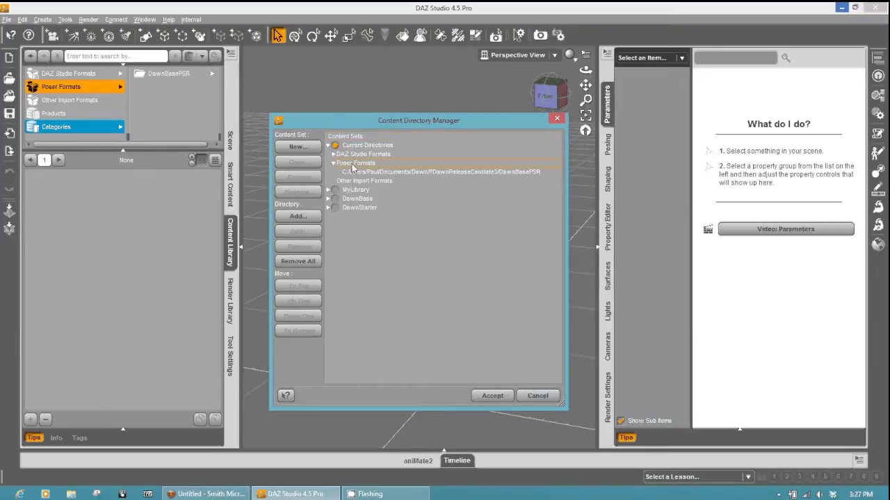
pyautogui.click(299, 217)
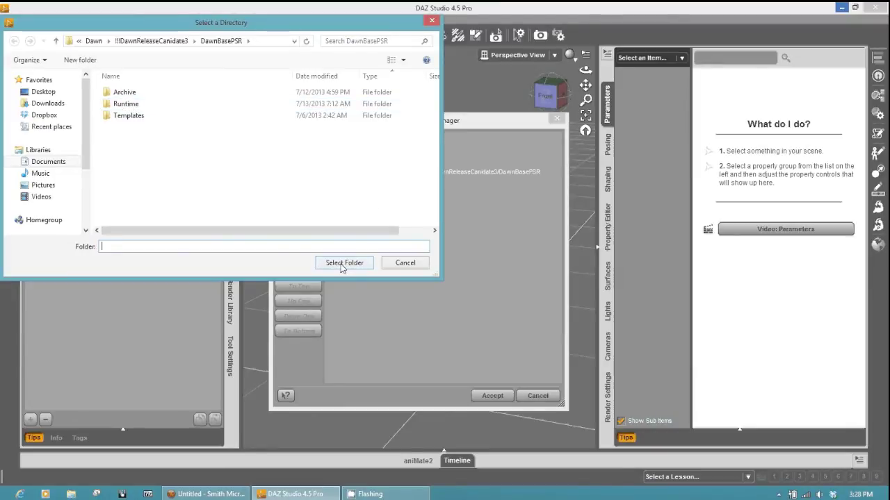
pyautogui.click(422, 267)
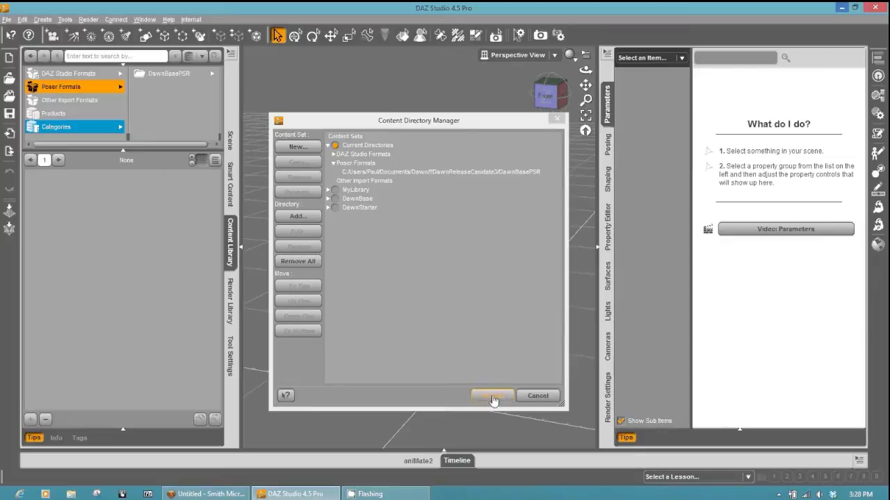
pyautogui.click(540, 396)
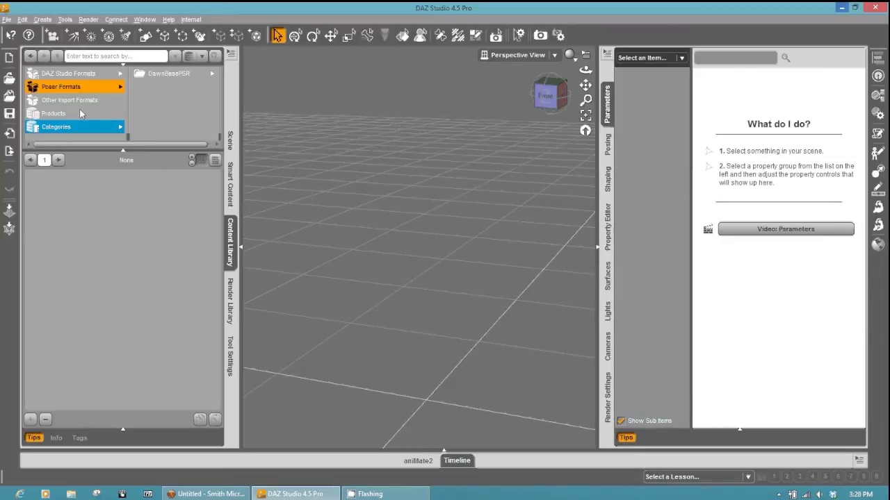
# Load the Dawn actor into the scene from the DAZ Studio Formats library's DawnBaseDS People folder
pyautogui.click(80, 75)
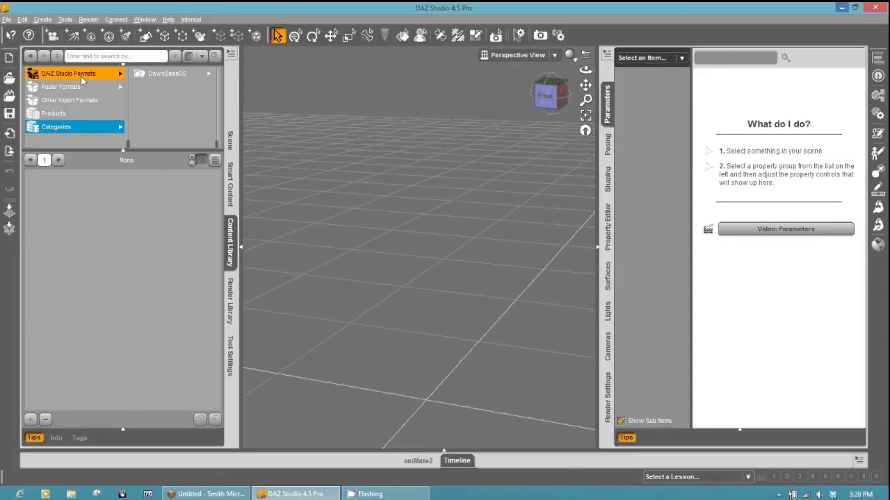
pyautogui.click(162, 73)
pyautogui.click(161, 74)
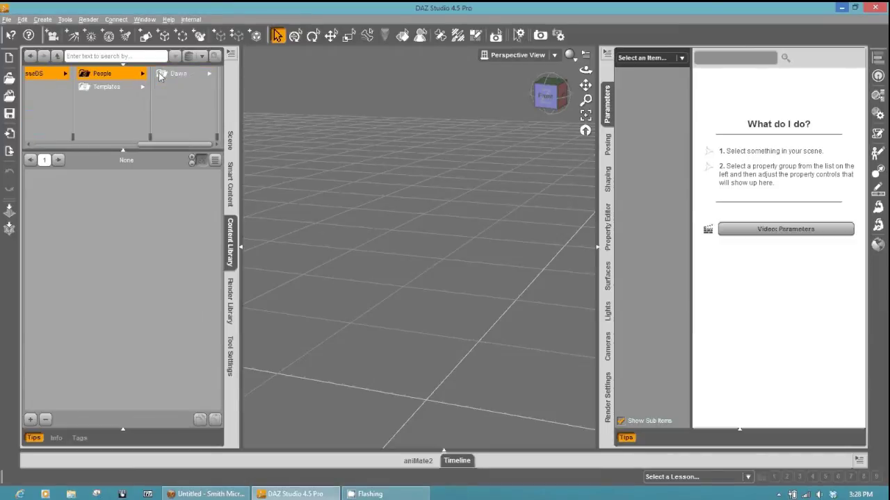
pyautogui.click(168, 72)
pyautogui.click(67, 207)
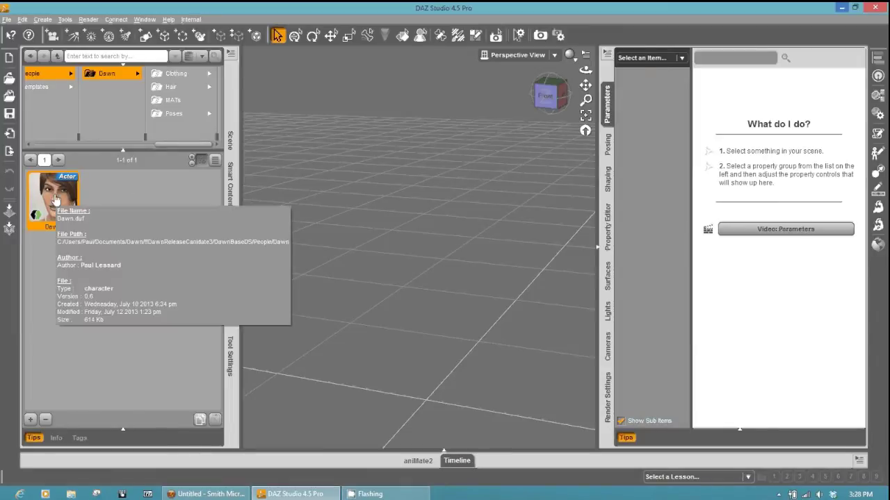
pyautogui.doubleClick(56, 200)
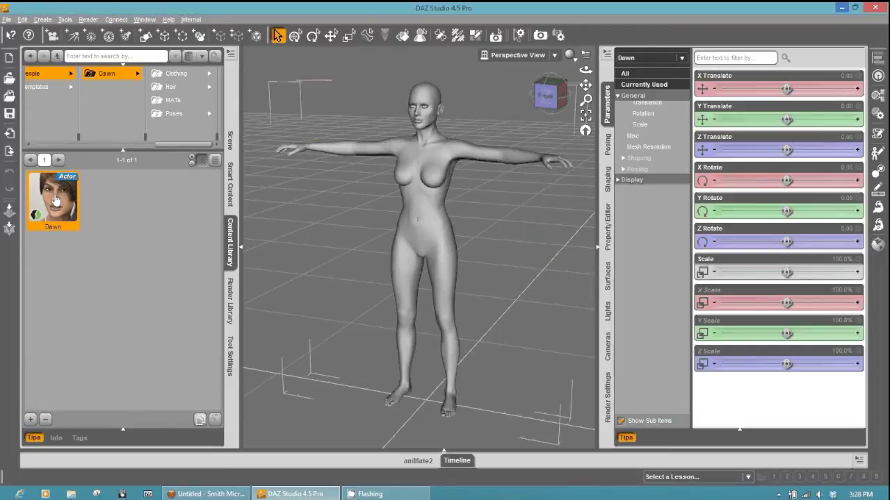
# Load the String Bikini from Dawn's Clothing folder onto the Dawn figure
pyautogui.click(177, 73)
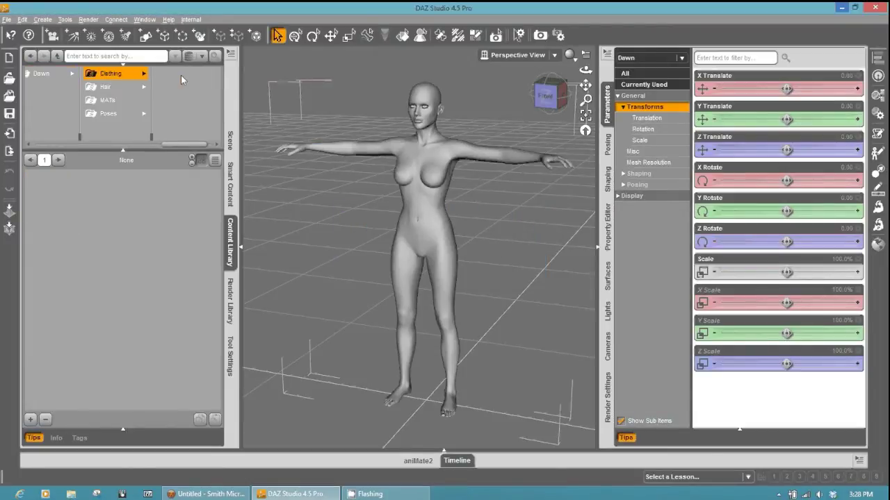
pyautogui.click(172, 87)
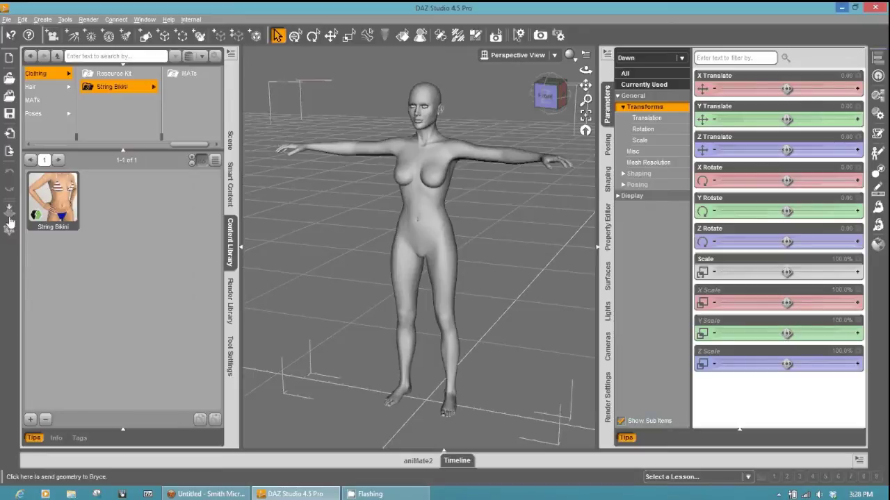
pyautogui.click(60, 203)
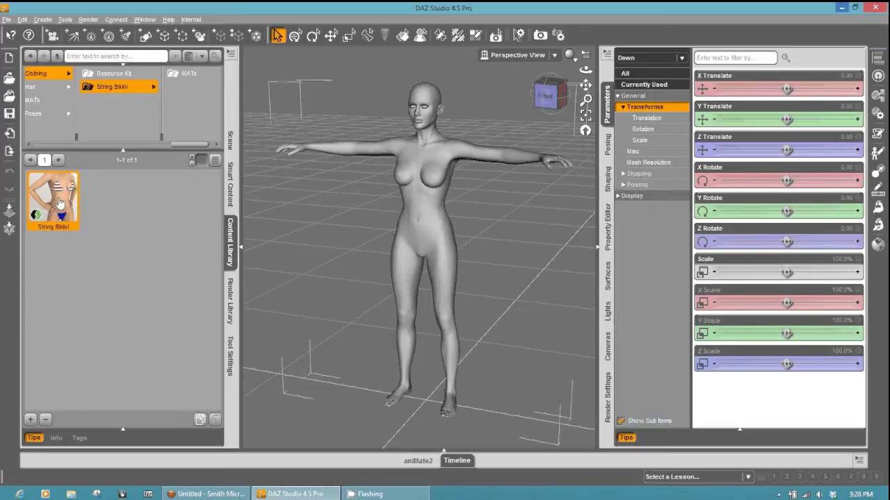
pyautogui.doubleClick(60, 203)
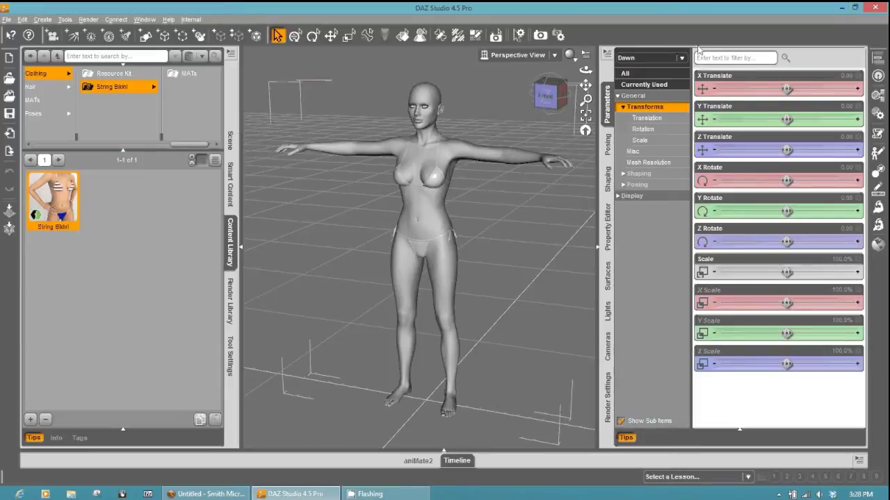
# Make StringBikini the selected item so that its parameters are shown
pyautogui.click(652, 58)
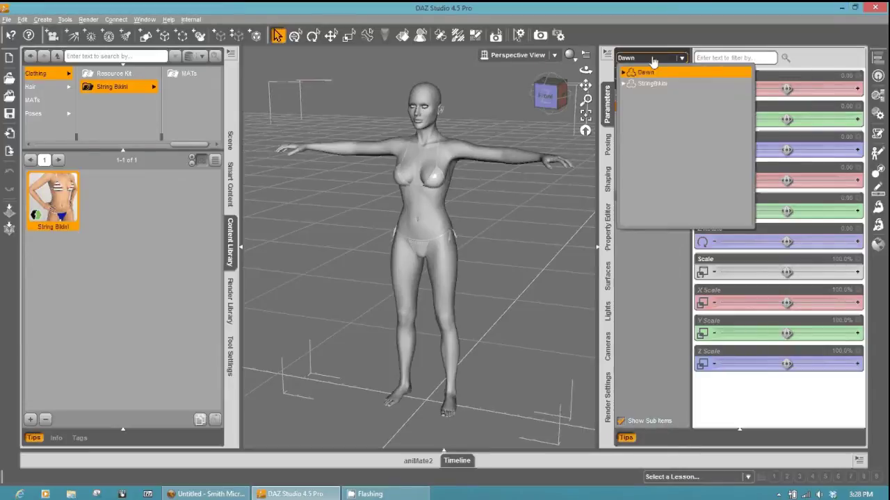
pyautogui.click(654, 84)
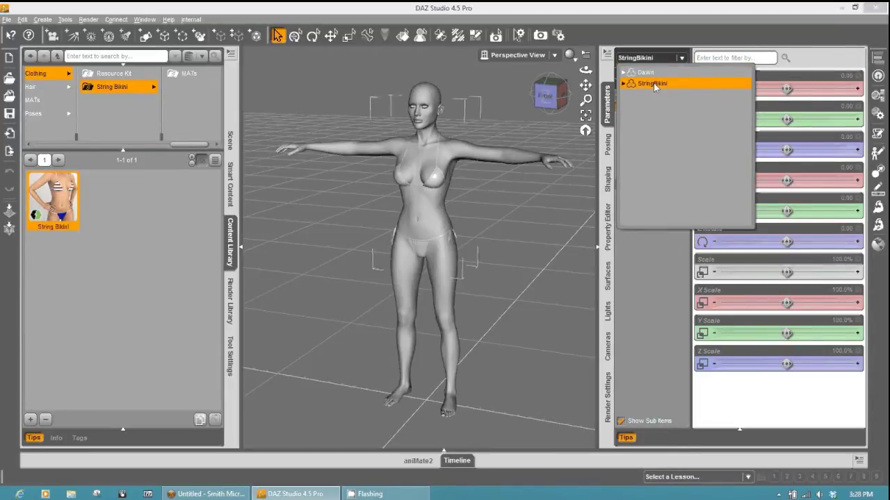
pyautogui.click(653, 83)
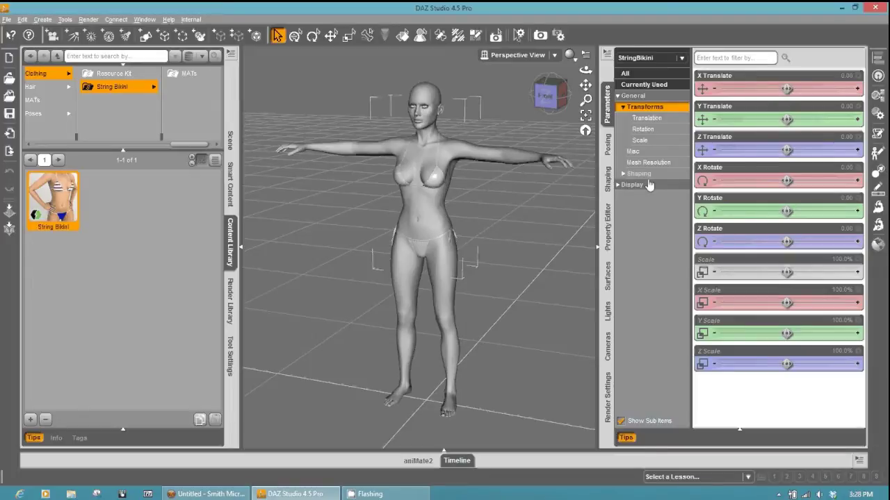
# Try the bikini's BottomsLoosen shaping morph at 100% and undo it
pyautogui.click(624, 174)
pyautogui.click(631, 186)
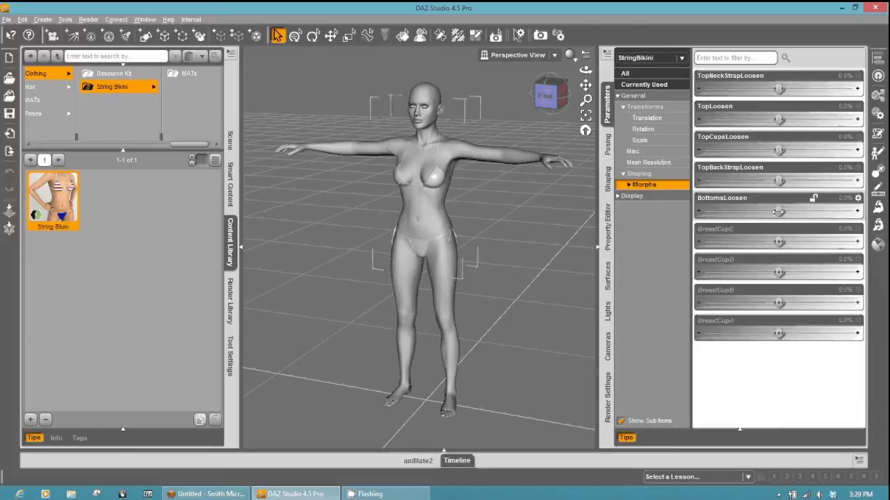
pyautogui.moveTo(778, 211); pyautogui.dragTo(855, 211)
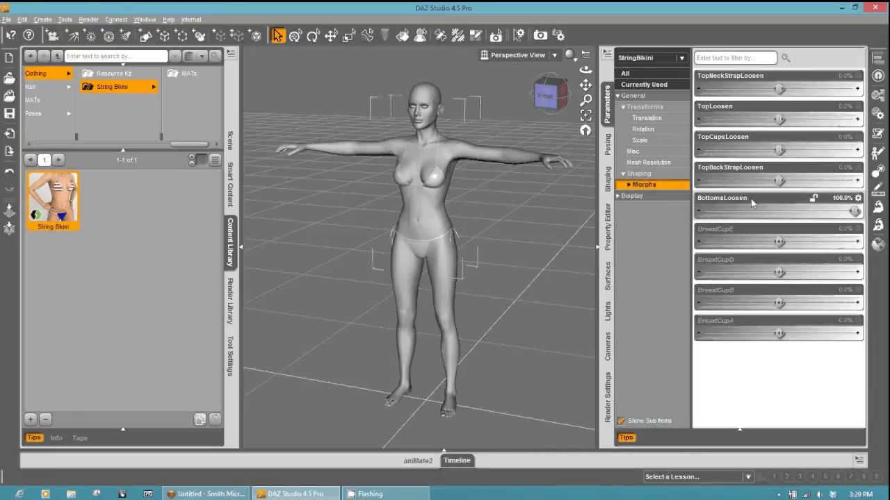
pyautogui.hotkey('ctrl', 'z')
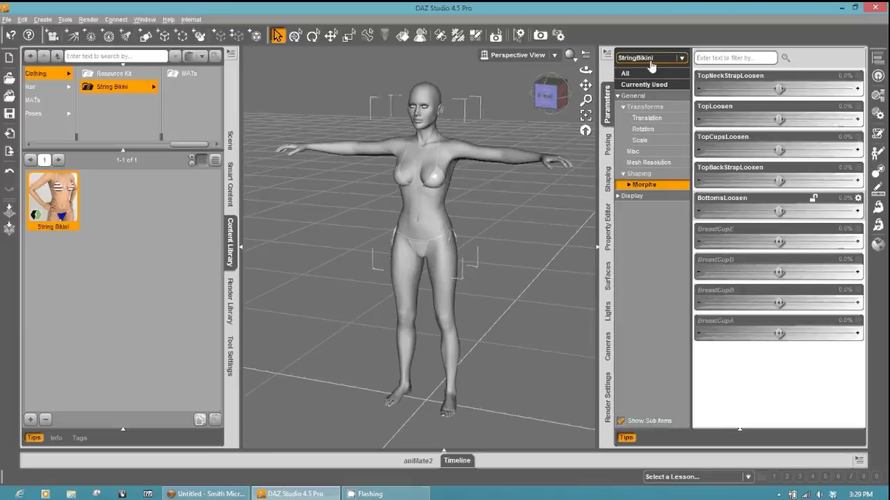
# Check which figure the bikini is fitted to and set its mesh Resolution Level to Base
pyautogui.click(636, 152)
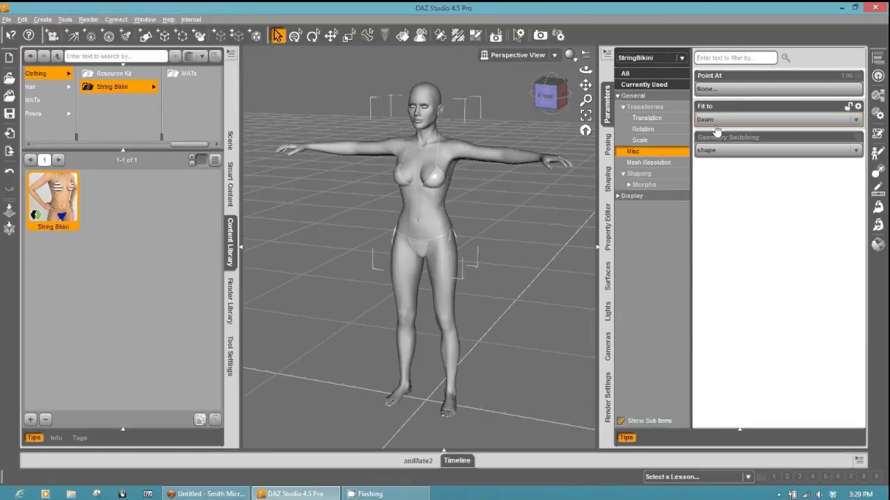
pyautogui.click(650, 164)
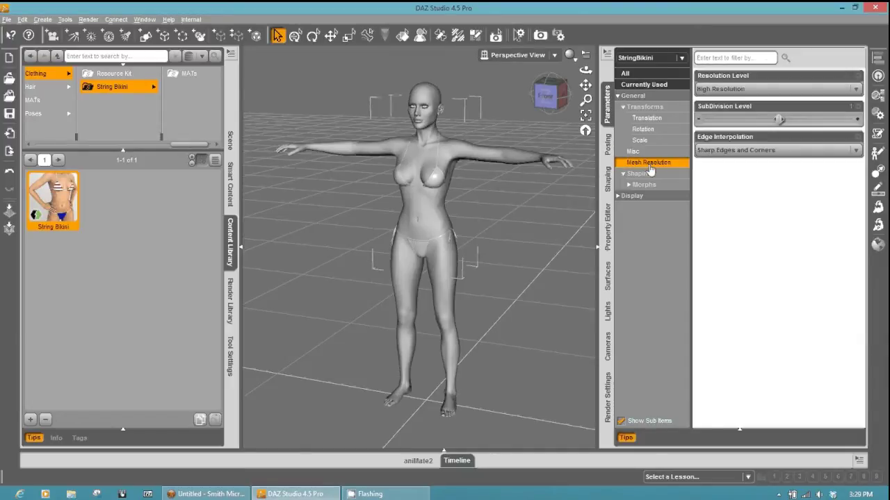
pyautogui.click(756, 90)
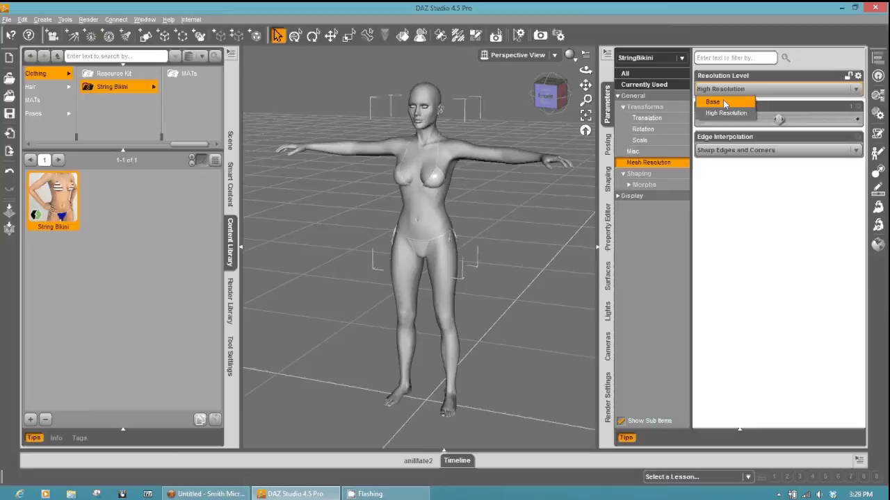
pyautogui.click(725, 103)
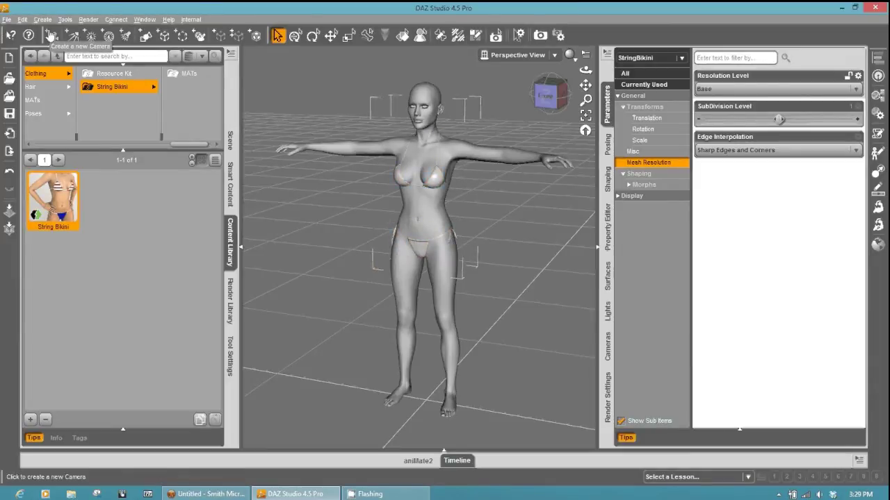
# Start exporting the scene to Dawn's Clothing String Bikini folder and name the export file String Bikini2
pyautogui.click(6, 20)
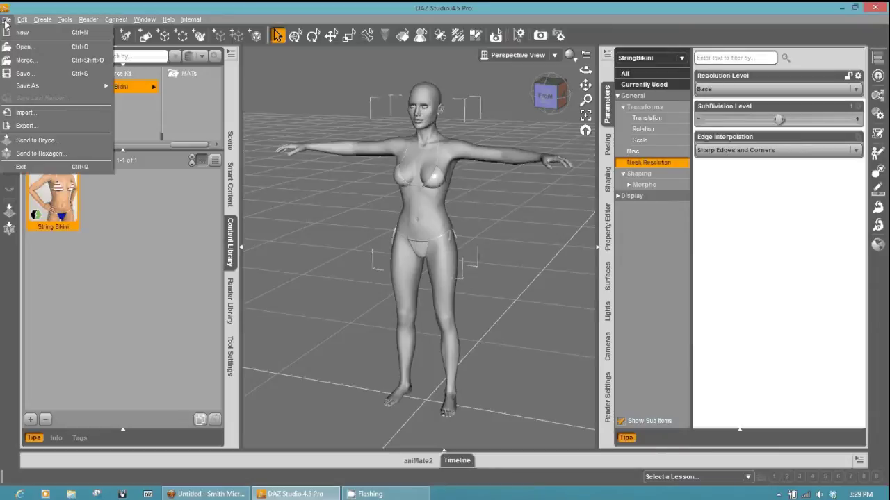
pyautogui.click(47, 127)
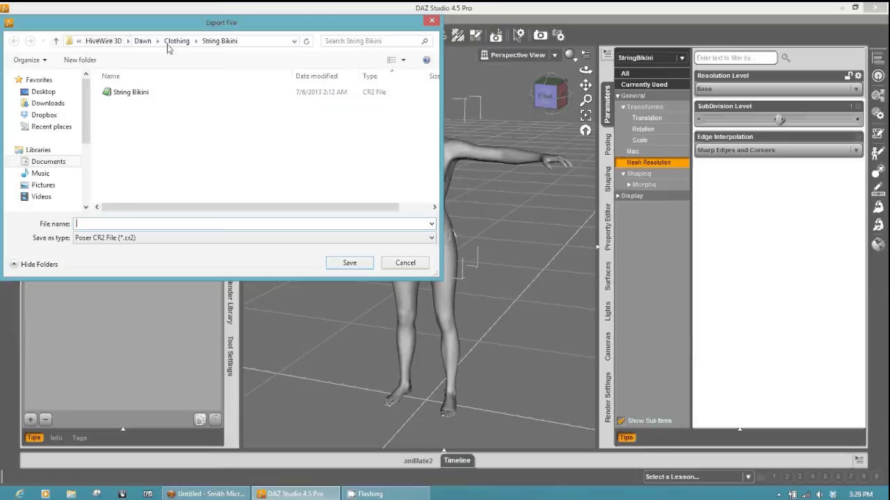
pyautogui.click(128, 94)
pyautogui.click(121, 224)
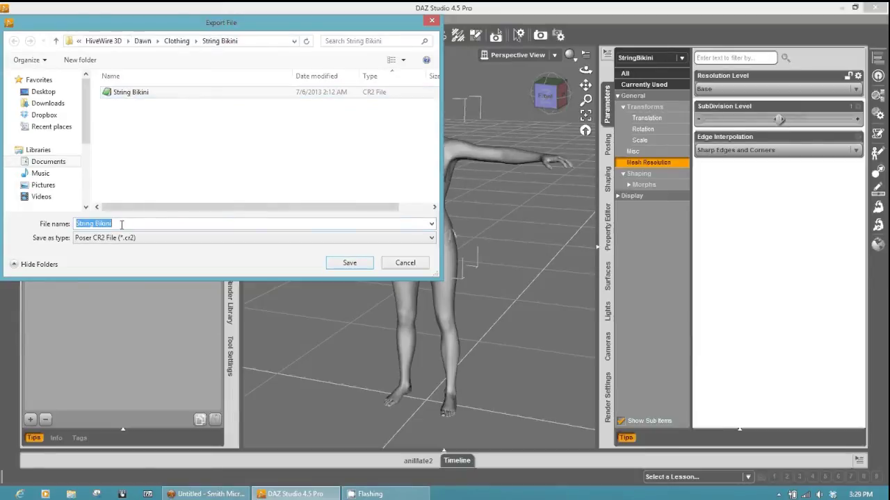
pyautogui.click(121, 224)
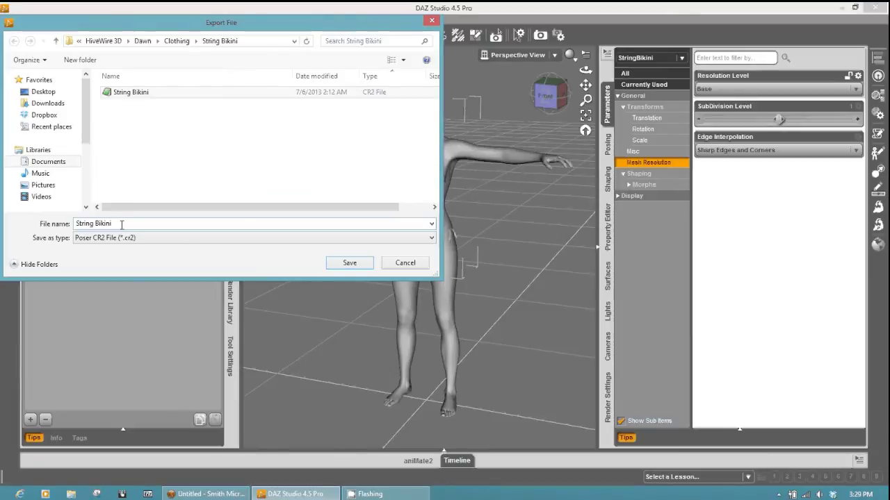
pyautogui.write('2')
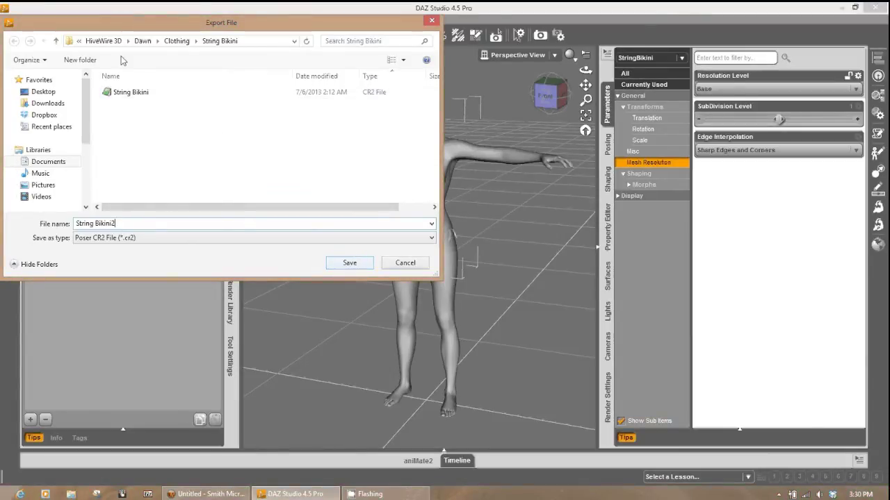
# Export the bikini as a Poser CR2 File, accepting the CR2 options for a Conforming Figure with a binary morph file
pyautogui.click(80, 41)
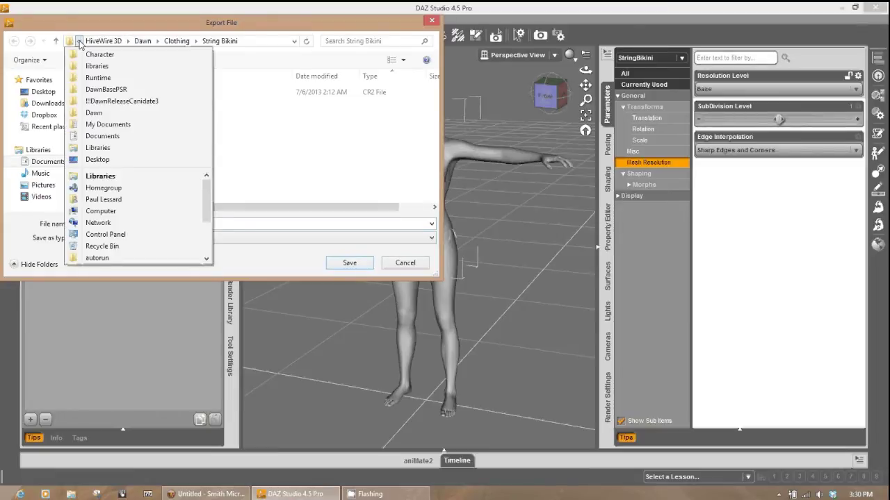
pyautogui.press('Escape')
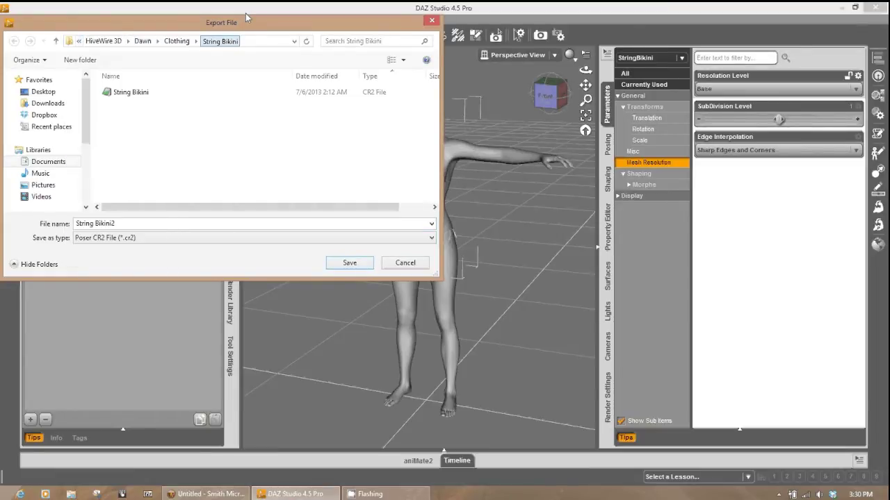
pyautogui.click(133, 224)
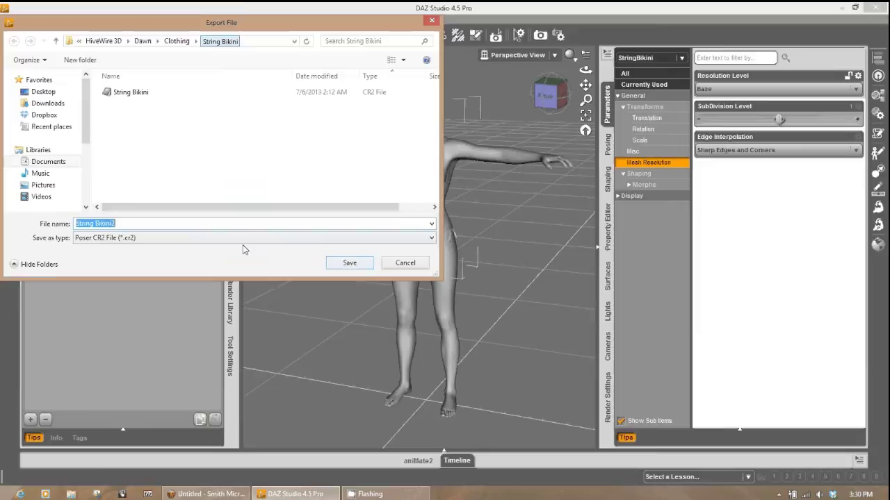
pyautogui.click(91, 240)
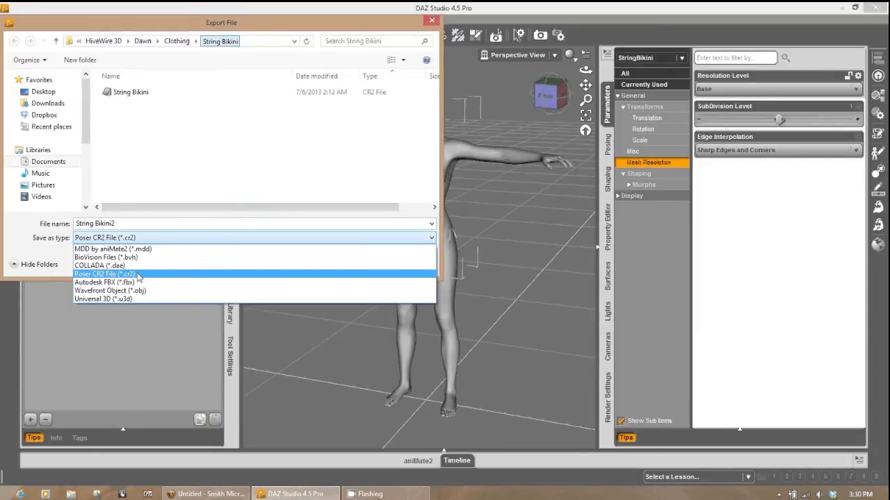
pyautogui.click(167, 274)
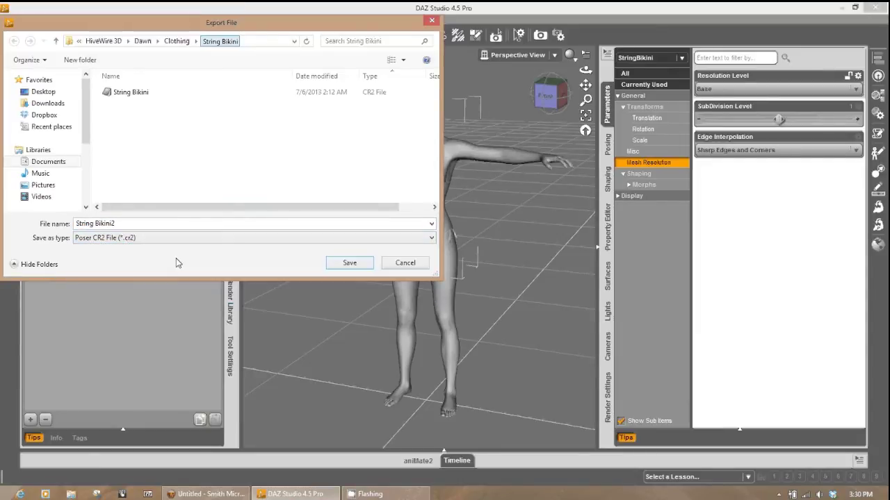
pyautogui.click(349, 263)
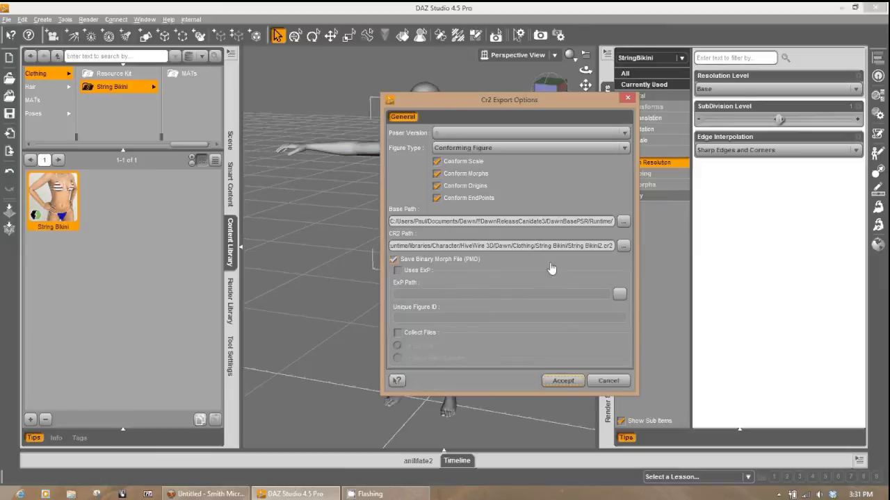
pyautogui.click(560, 382)
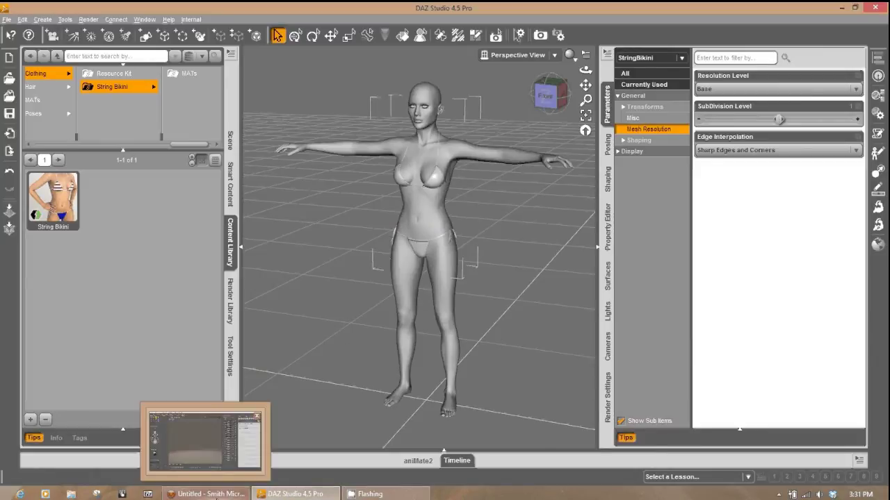
# Switch to Poser Pro and check the location of the DawnBasePSR Runtime folder in the Add runtime browser without adding it
pyautogui.click(208, 494)
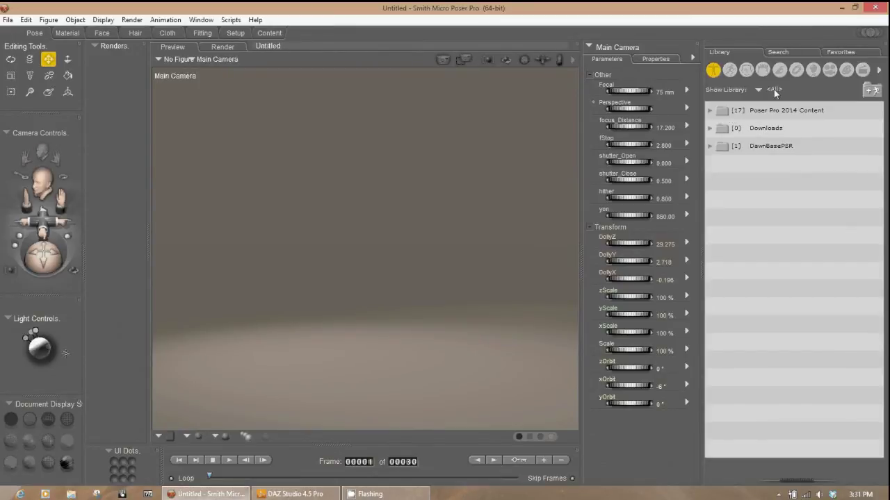
pyautogui.click(872, 93)
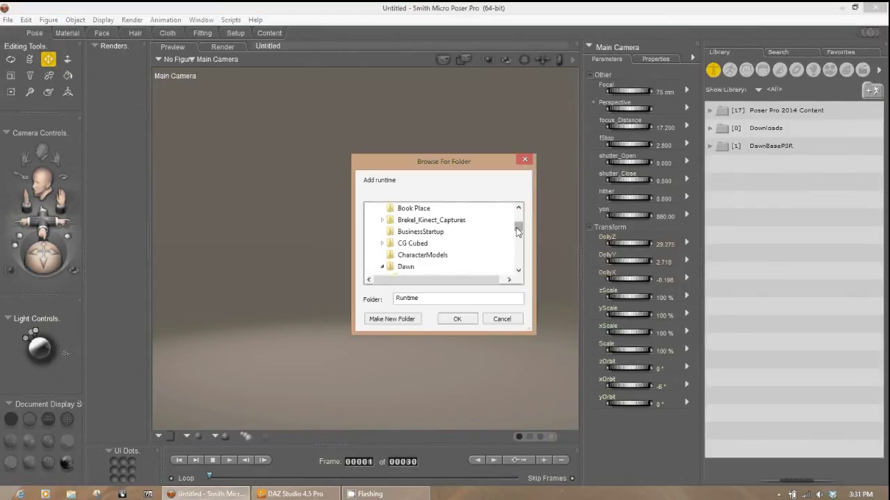
pyautogui.moveTo(518, 232); pyautogui.dragTo(517, 236)
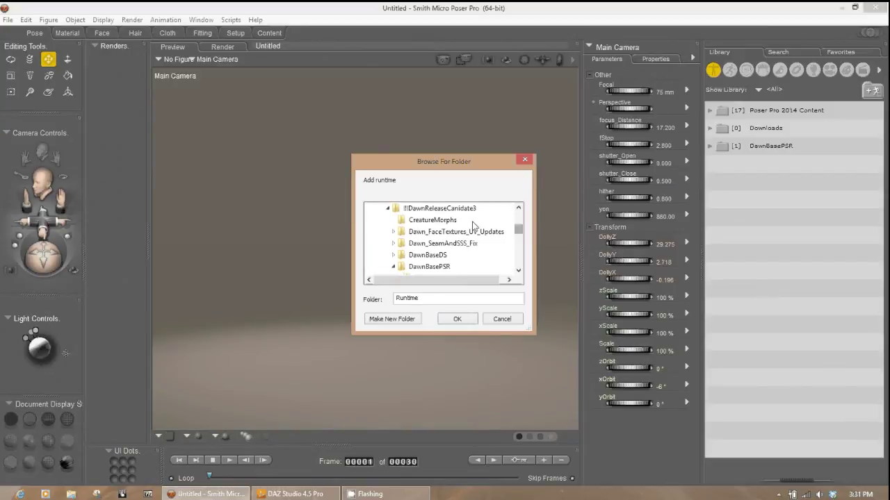
pyautogui.click(518, 271)
pyautogui.click(518, 271)
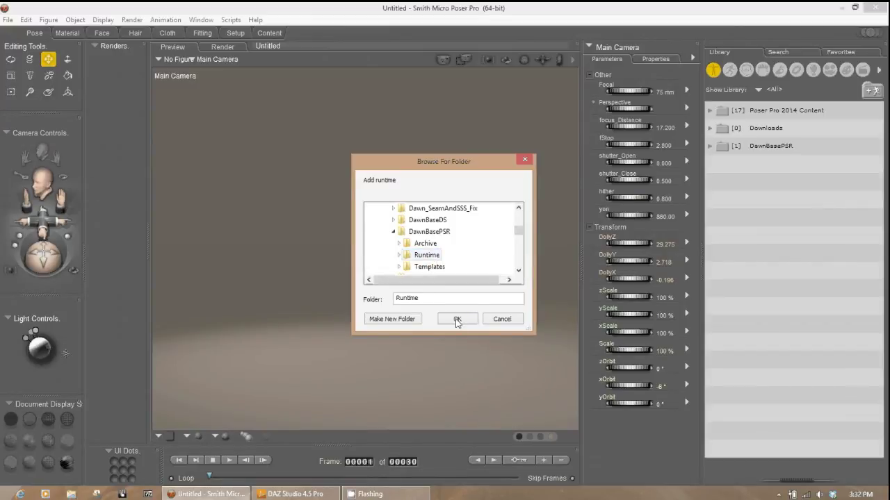
pyautogui.click(502, 319)
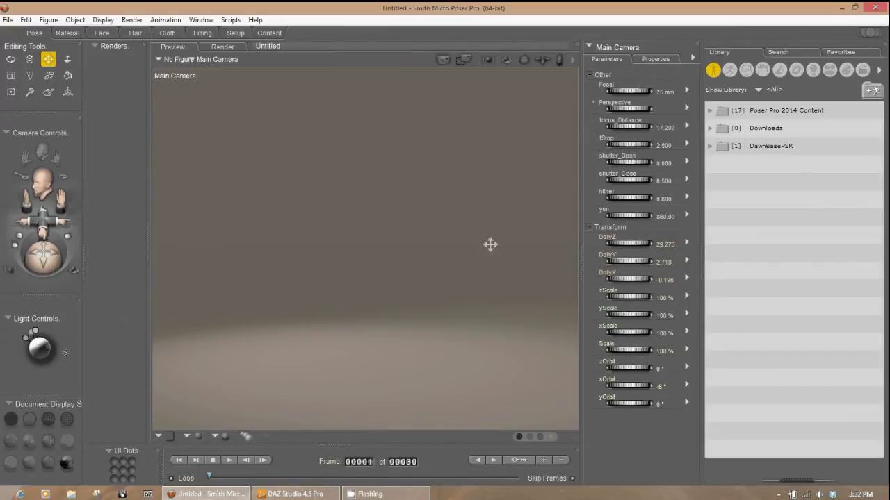
# Load the String Bikini2 figure from DawnBasePSR's HiveWire 3D, Dawn, Clothing, String Bikini library folder
pyautogui.click(710, 146)
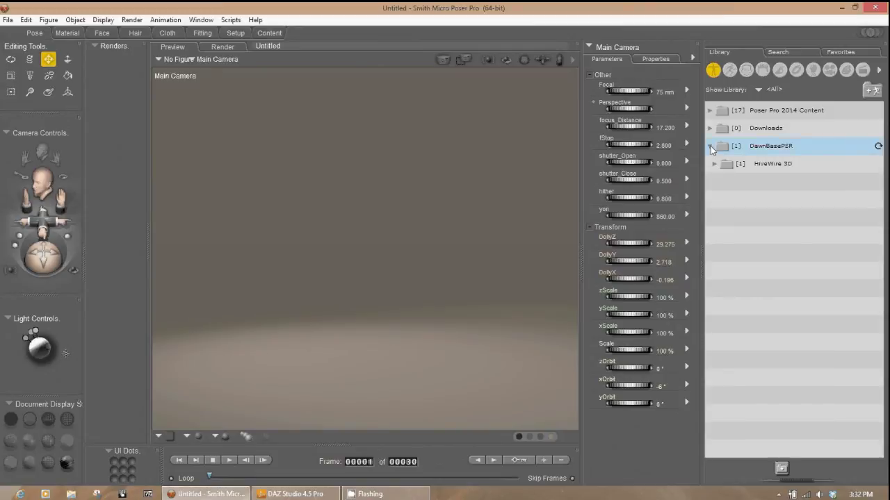
pyautogui.click(715, 164)
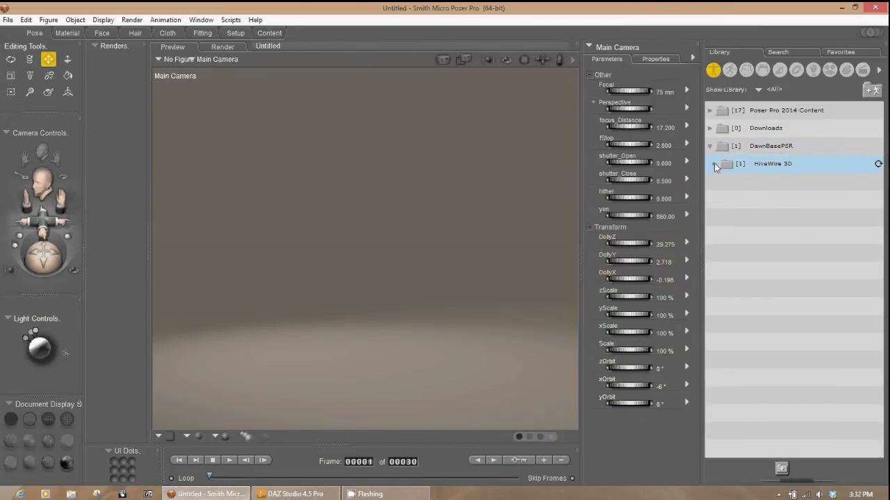
pyautogui.click(718, 181)
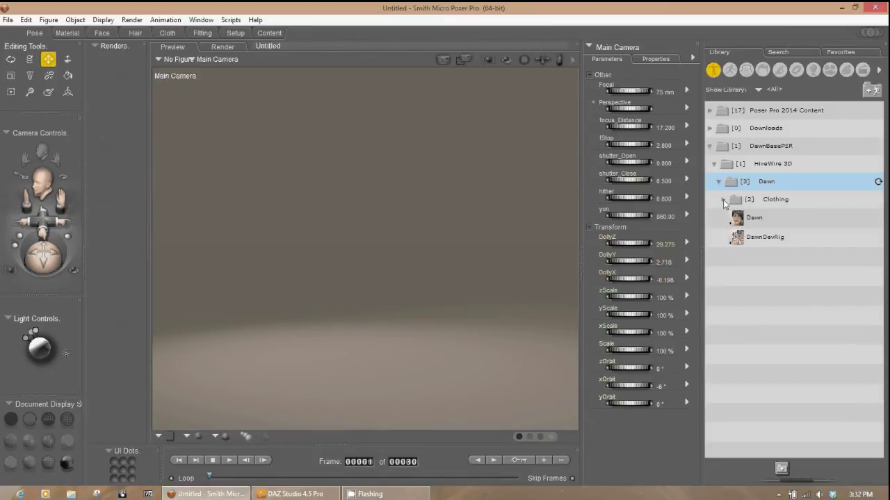
pyautogui.click(723, 199)
pyautogui.click(728, 235)
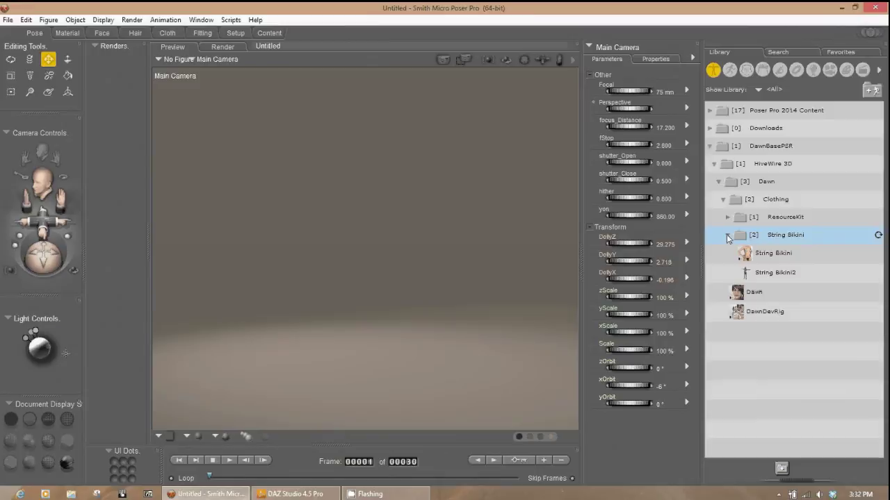
pyautogui.click(764, 278)
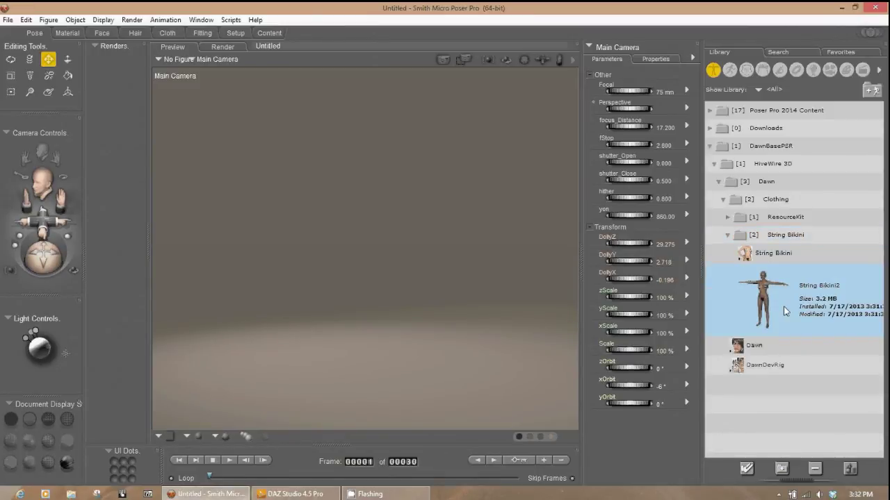
pyautogui.doubleClick(783, 307)
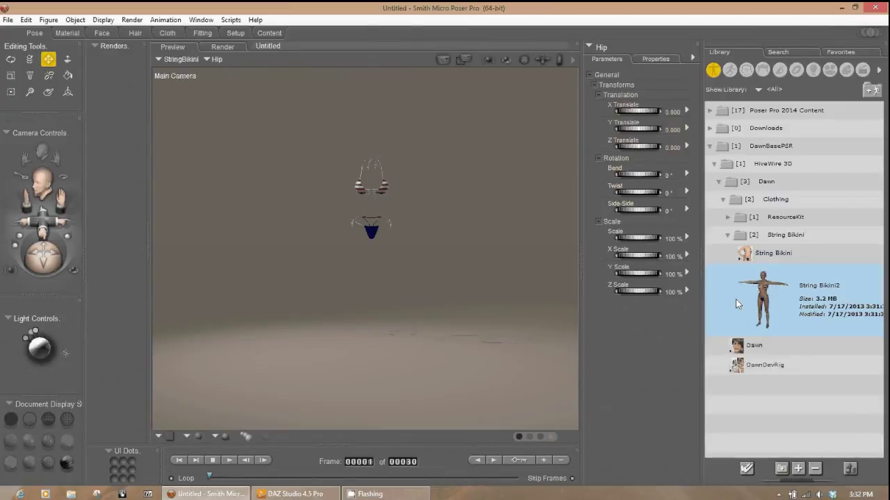
# Add the Dawn figure from the HiveWire 3D Dawn library folder to the scene with the bikini
pyautogui.moveTo(541, 60); pyautogui.dragTo(569, 62)
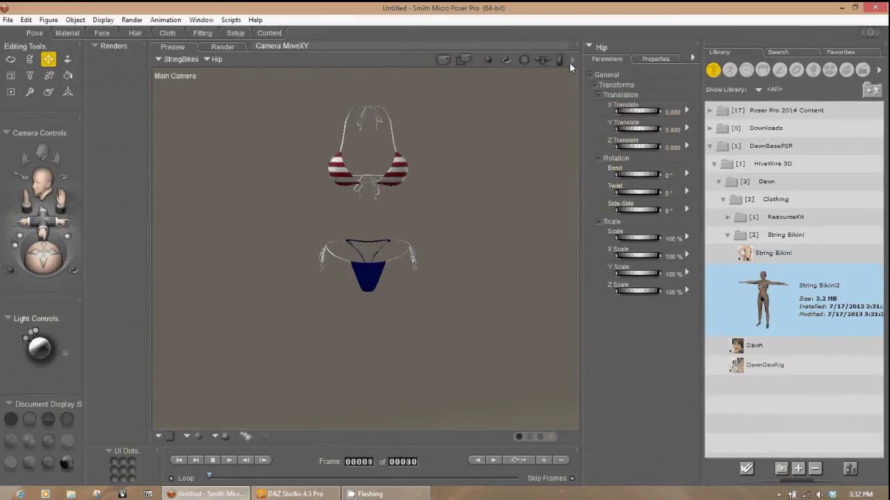
pyautogui.click(757, 347)
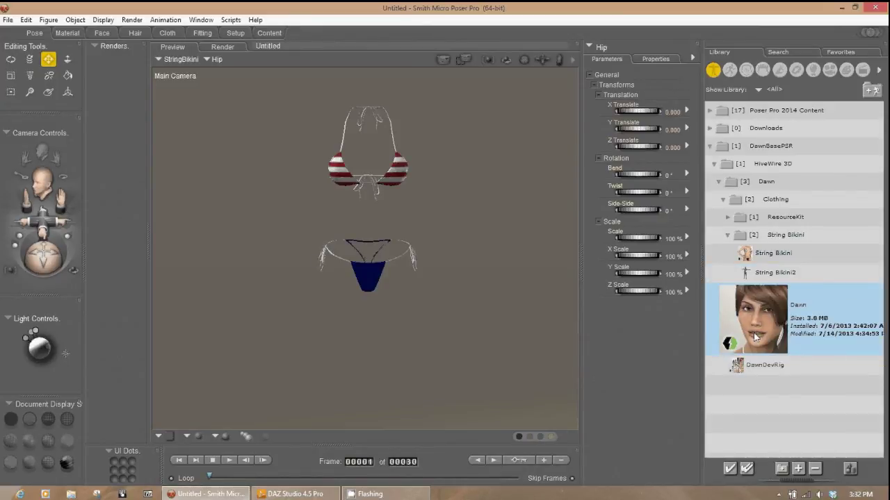
pyautogui.doubleClick(749, 324)
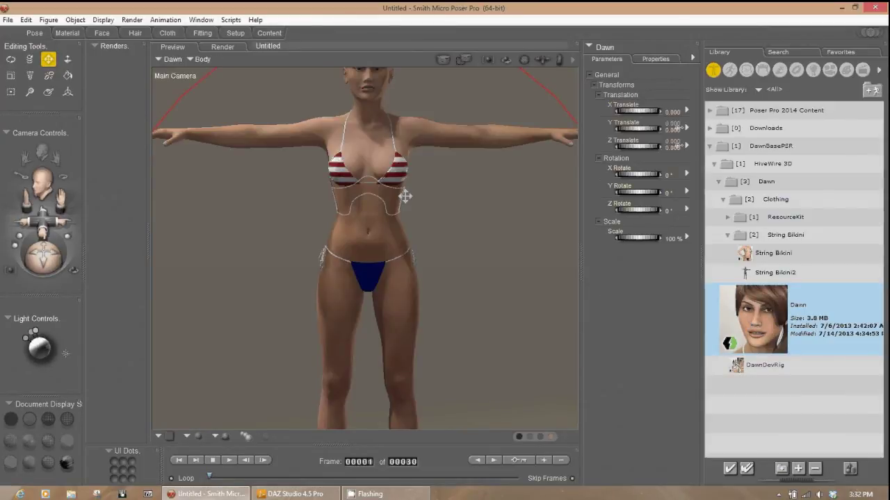
# Make StringBikini the current figure and conform it to Dawn
pyautogui.click(170, 61)
pyautogui.click(180, 64)
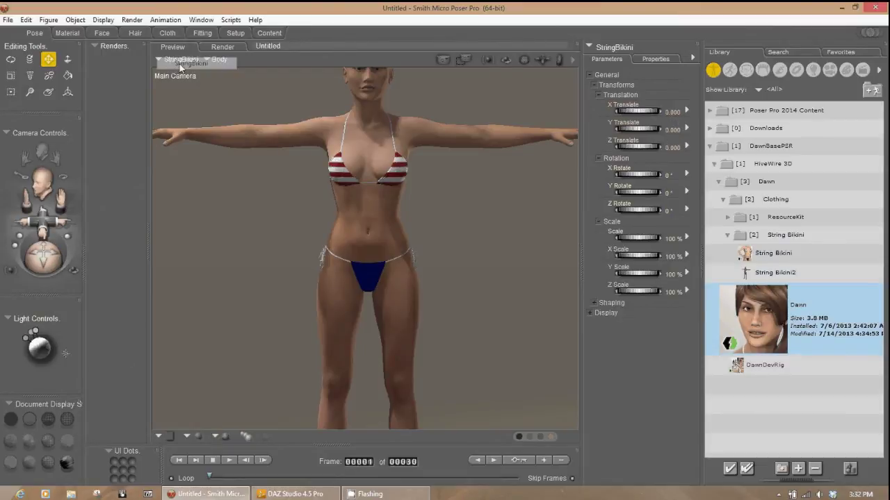
pyautogui.click(48, 19)
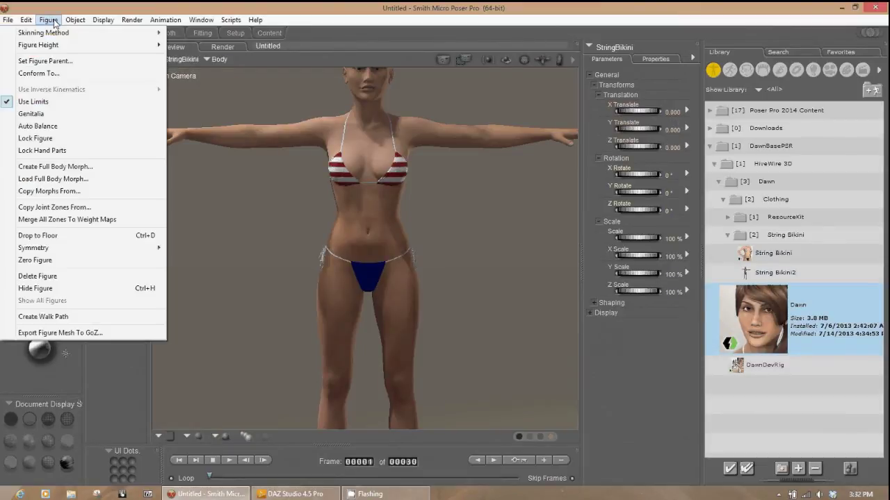
pyautogui.click(43, 73)
pyautogui.click(436, 251)
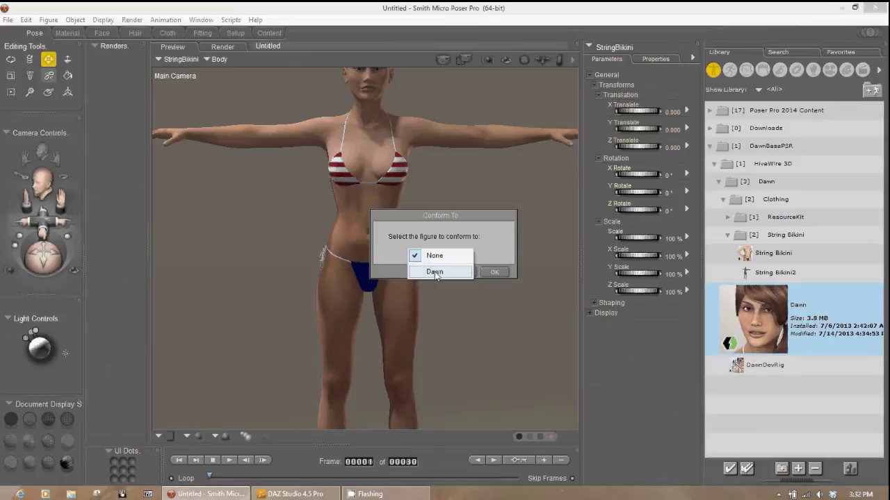
pyautogui.click(434, 271)
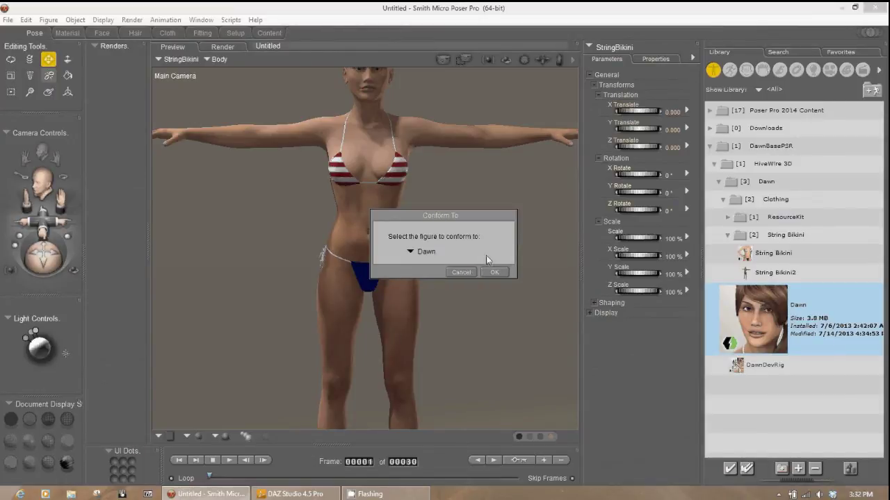
pyautogui.click(494, 272)
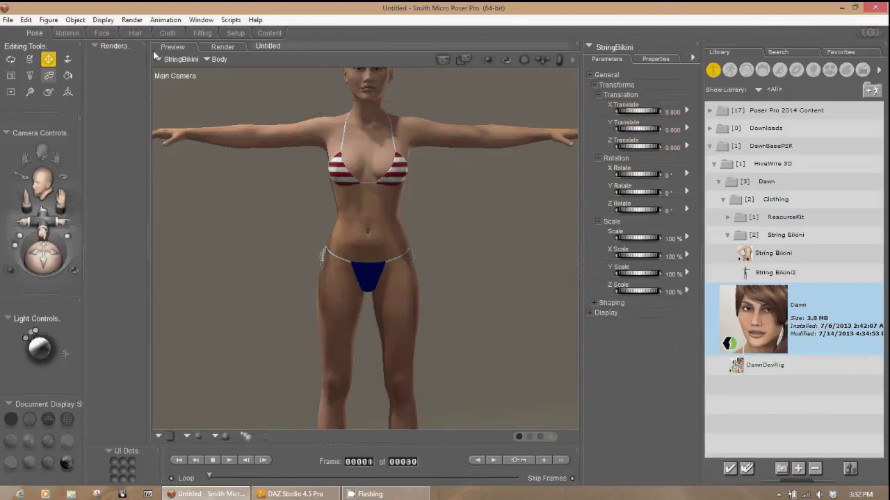
# Set the bikini's BottomsLoosen and TopLoosen adjustment morphs to 1.000
pyautogui.click(595, 302)
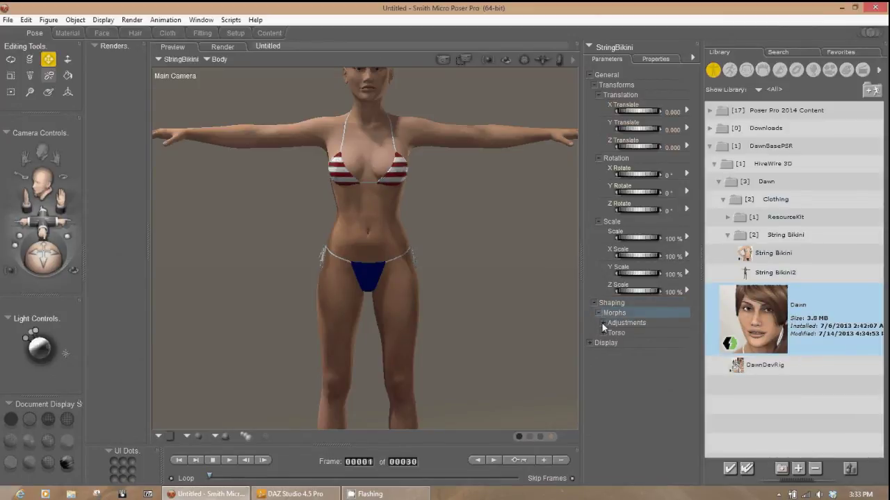
pyautogui.click(602, 324)
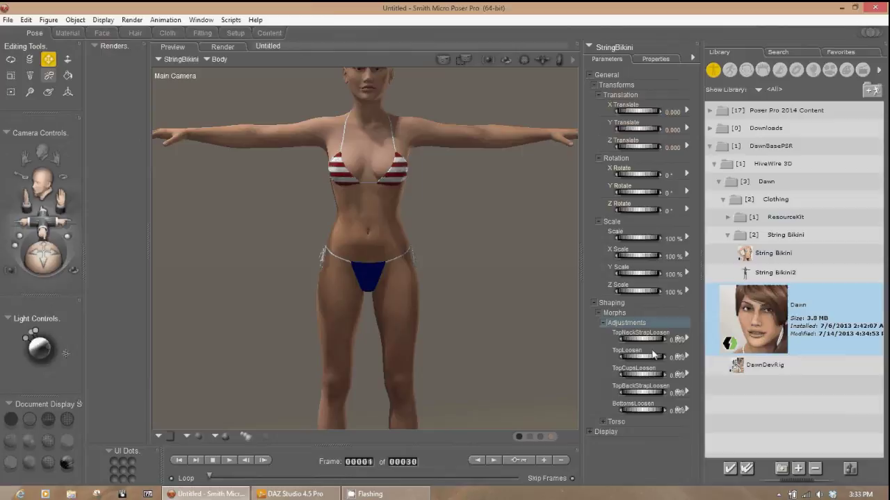
pyautogui.moveTo(647, 414); pyautogui.dragTo(671, 409)
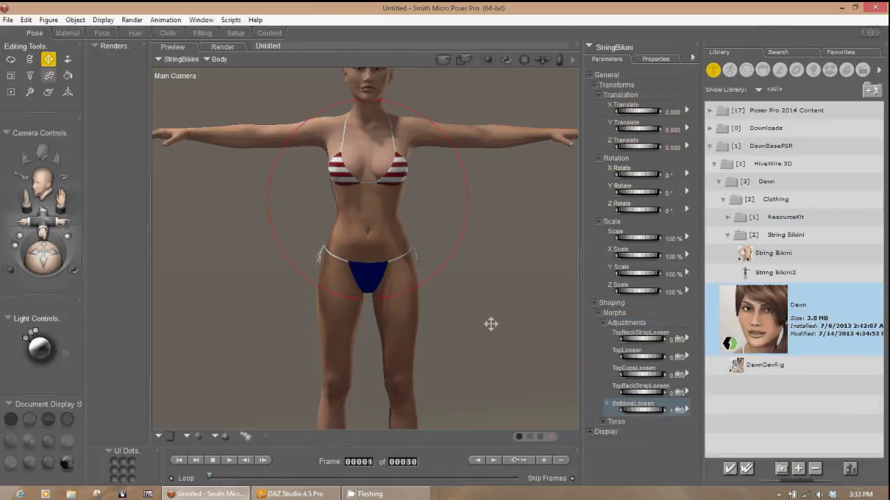
pyautogui.click(648, 359)
pyautogui.moveTo(648, 358); pyautogui.dragTo(653, 359)
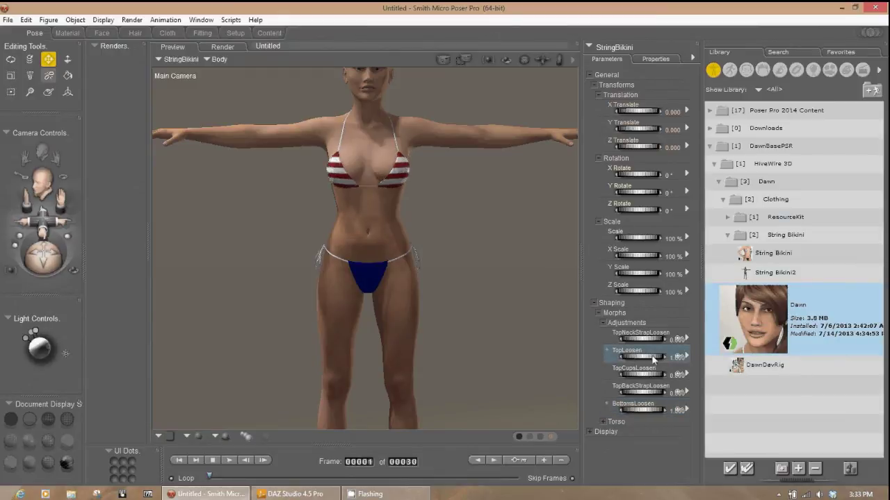
# Undo the bikini's TopLoosen and BottomsLoosen morph changes and collapse its Shaping parameters
pyautogui.hotkey('ctrl', 'z')
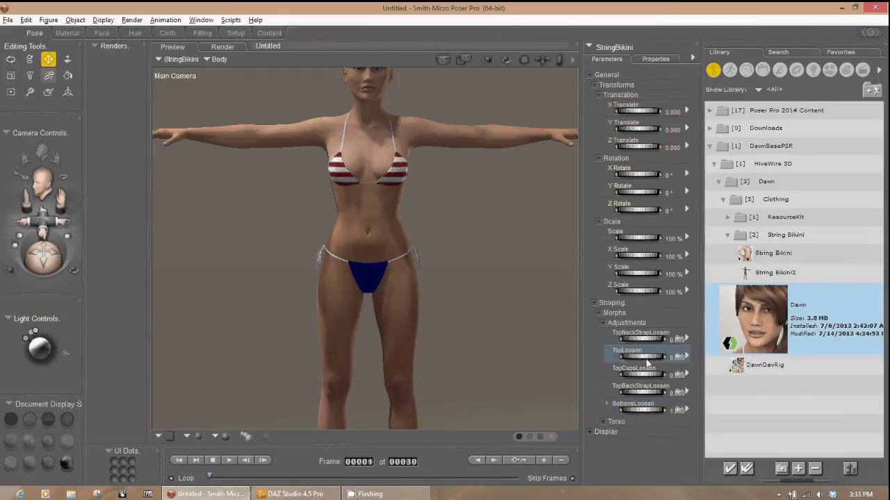
pyautogui.hotkey('ctrl', 'z')
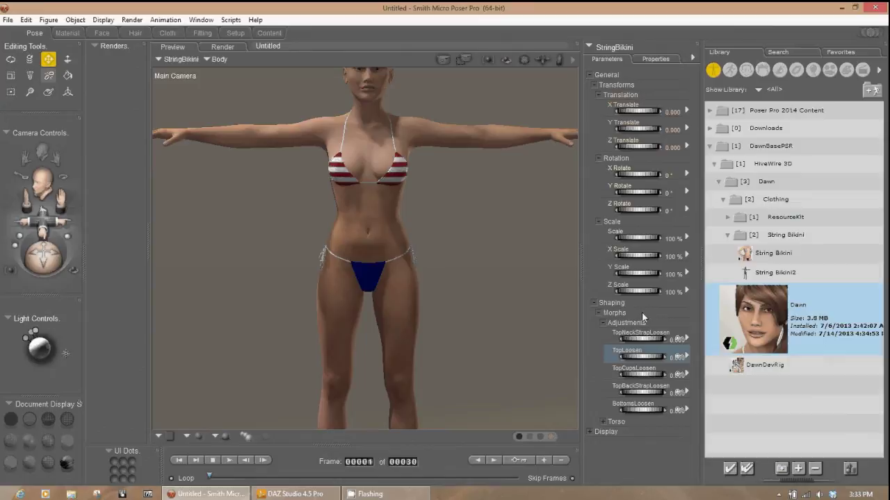
pyautogui.click(596, 303)
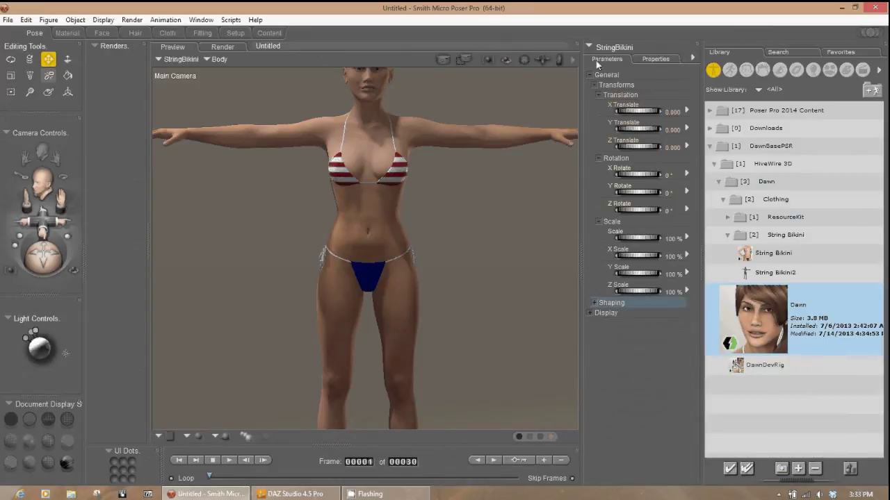
# Make Dawn the current figure and apply the DawnBaseINJ morph injection from DawnBasePSR's HiveWire 3D, Dawn, Morphs pose folder
pyautogui.click(171, 61)
pyautogui.click(181, 63)
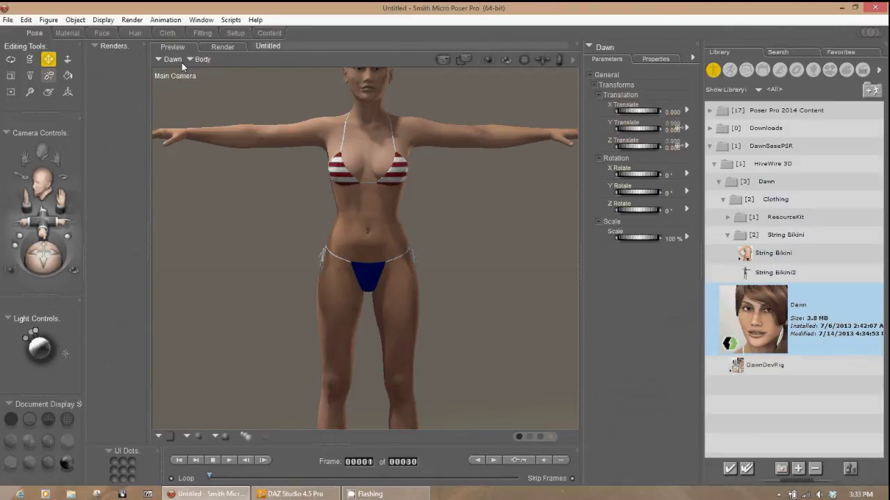
pyautogui.click(730, 70)
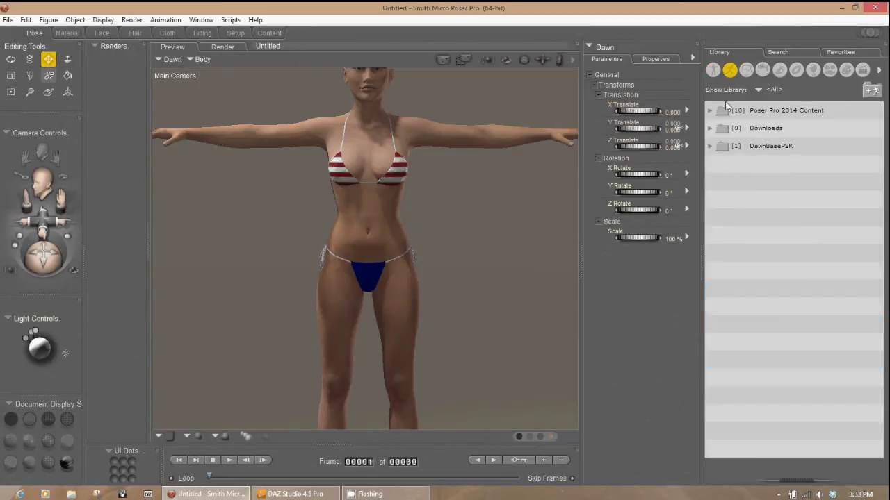
pyautogui.click(710, 146)
pyautogui.click(714, 164)
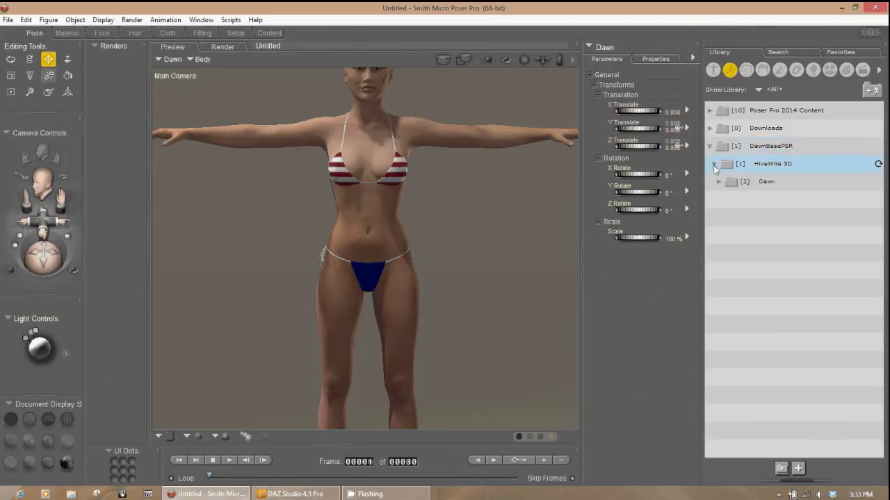
pyautogui.click(718, 183)
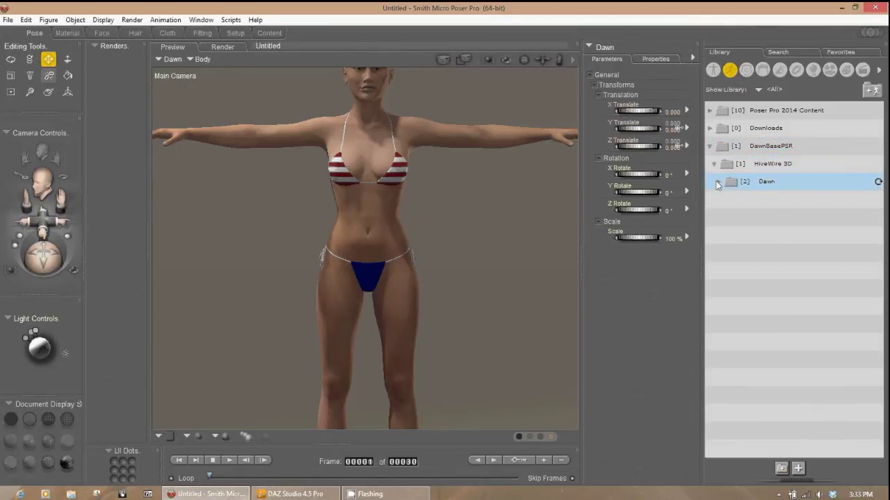
pyautogui.click(718, 182)
pyautogui.click(723, 217)
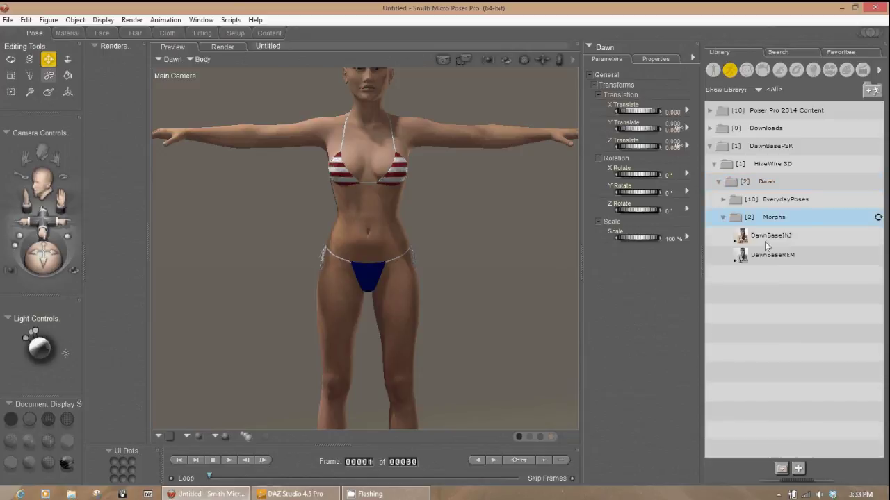
pyautogui.click(766, 243)
pyautogui.doubleClick(745, 258)
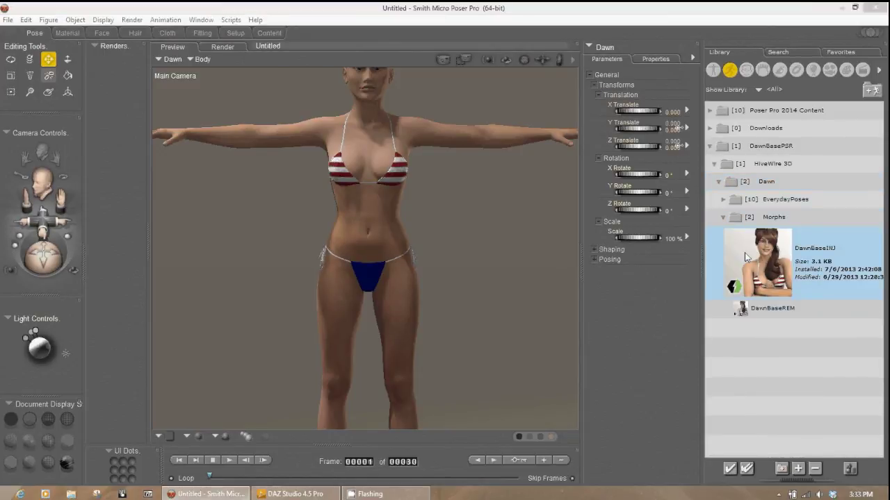
# Try Dawn's BreastCupA torso morph at 1.000 to test whether the bikini follows, and undo it
pyautogui.click(594, 250)
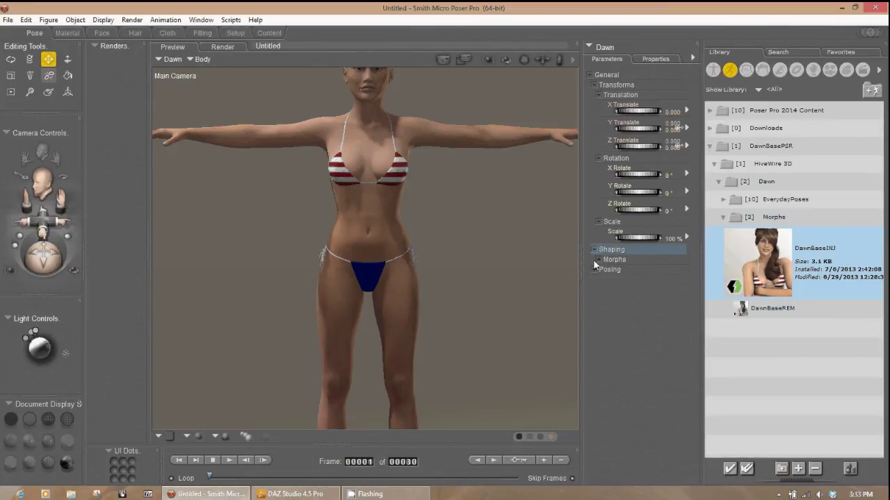
pyautogui.click(597, 259)
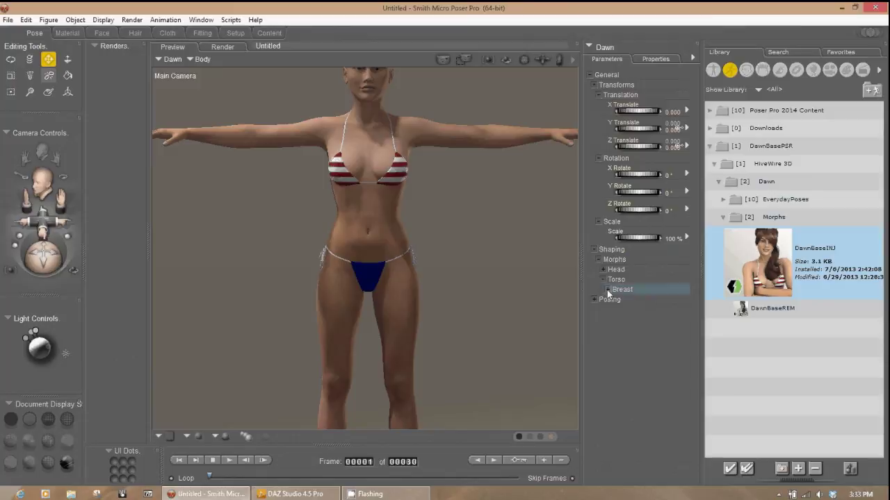
pyautogui.click(607, 290)
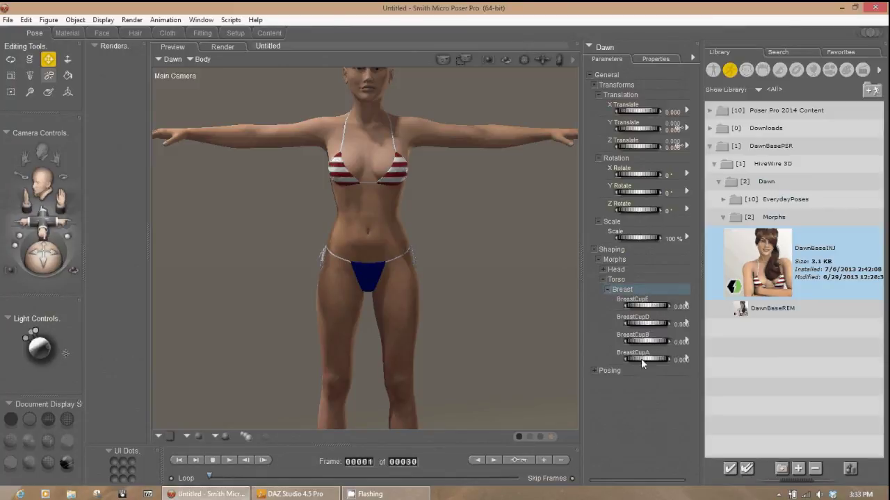
pyautogui.click(641, 360)
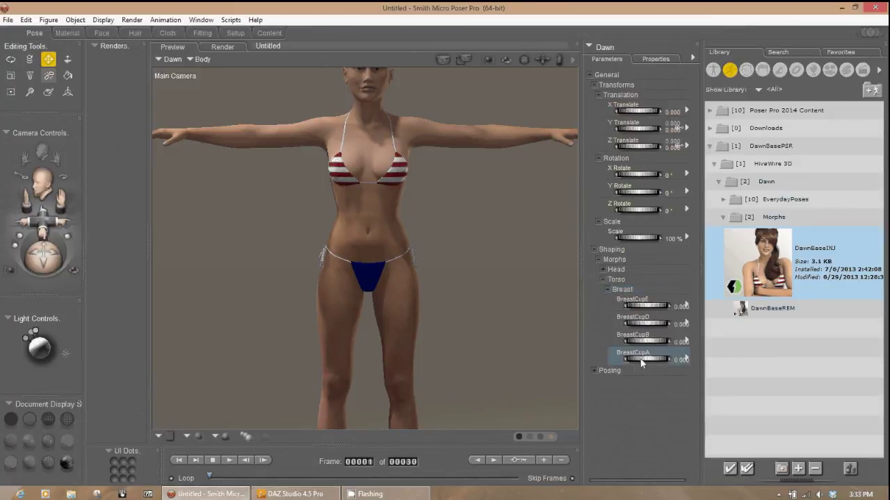
pyautogui.moveTo(641, 361); pyautogui.dragTo(651, 363)
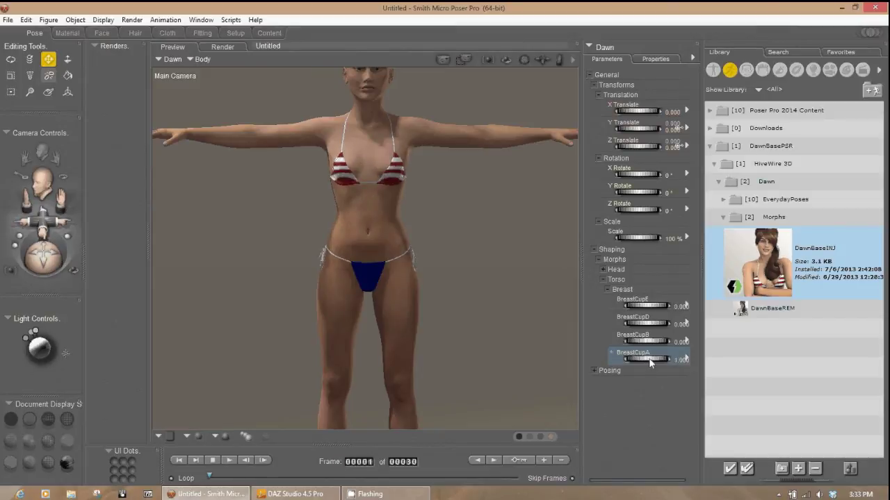
pyautogui.hotkey('ctrl', 'z')
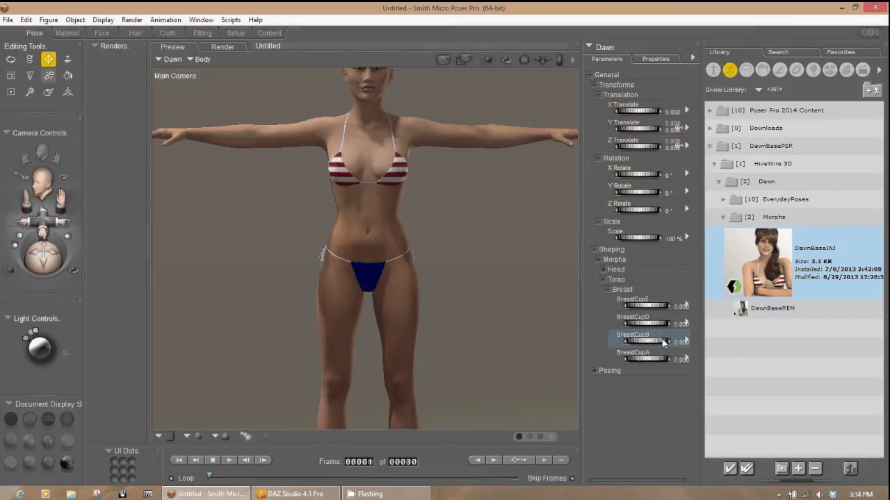
# Try Dawn's BreastCupB and BreastCupD morphs one after the other, with BreastCupD at 1.000, undoing each change
pyautogui.moveTo(663, 343); pyautogui.dragTo(683, 324)
pyautogui.hotkey('ctrl', 'z')
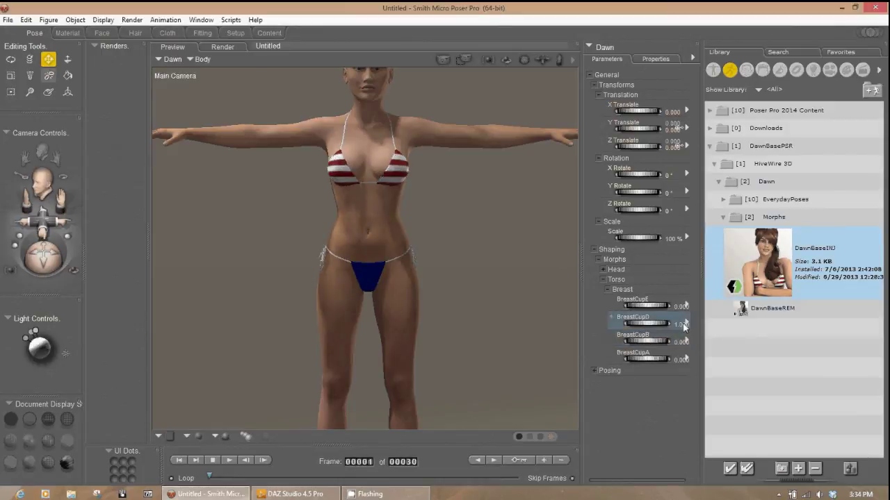
pyautogui.hotkey('ctrl', 'z')
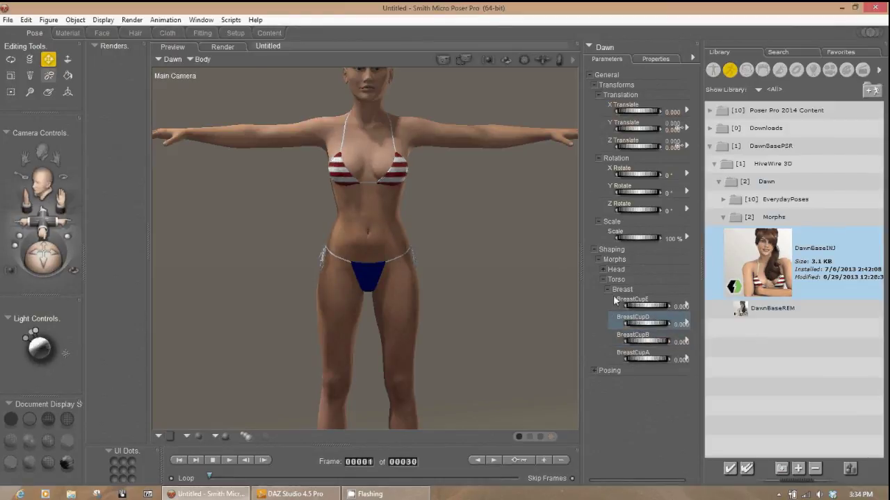
# Apply the Dancing 02 and Kneeling 03 poses from Dawn's EverydayPoses folder in turn, checking the conformed bikini in each
pyautogui.click(724, 217)
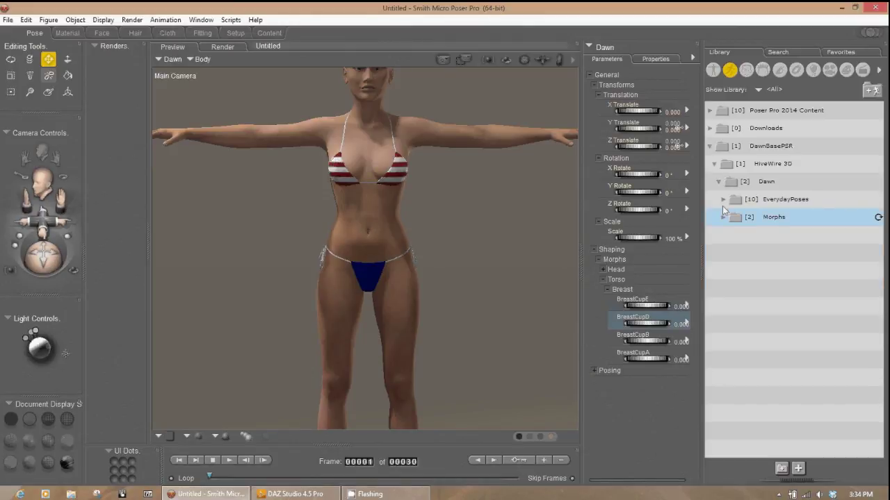
pyautogui.click(722, 200)
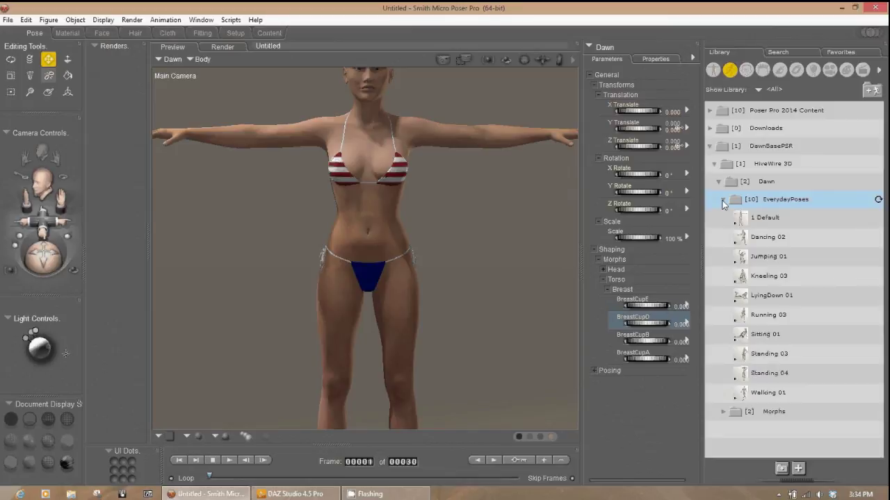
pyautogui.click(778, 240)
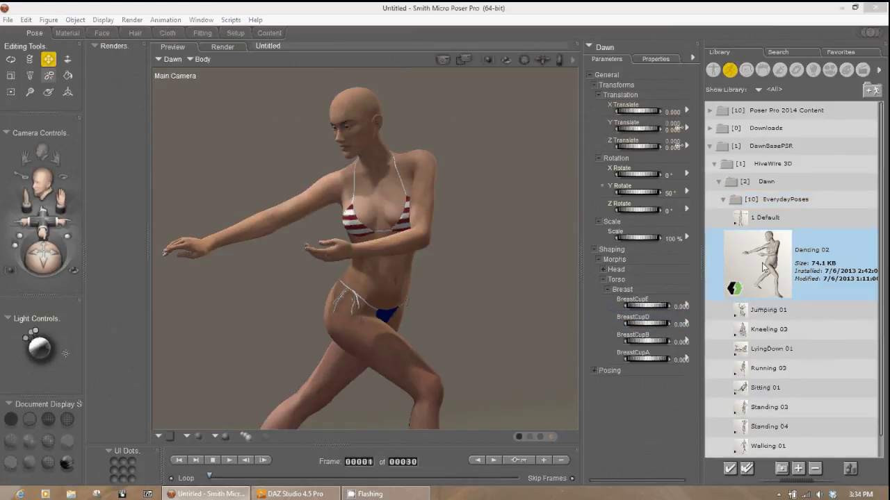
pyautogui.moveTo(532, 64); pyautogui.dragTo(533, 66)
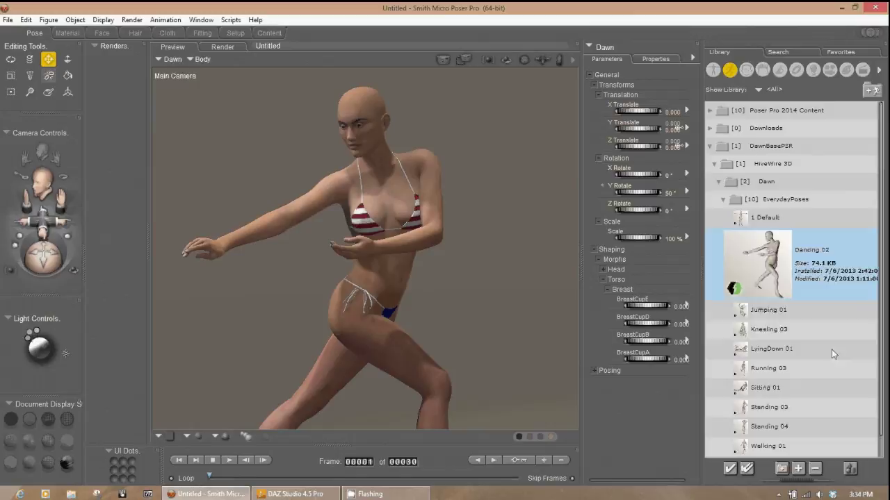
pyautogui.click(803, 333)
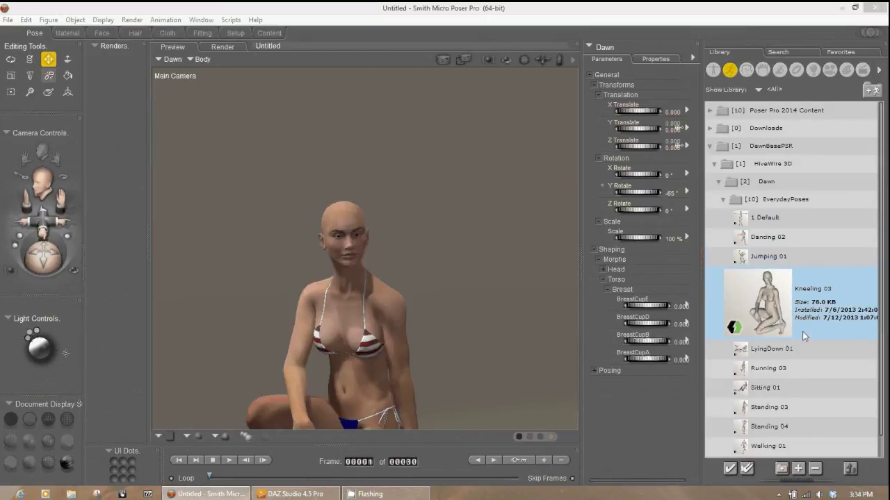
pyautogui.moveTo(565, 59); pyautogui.dragTo(713, 136)
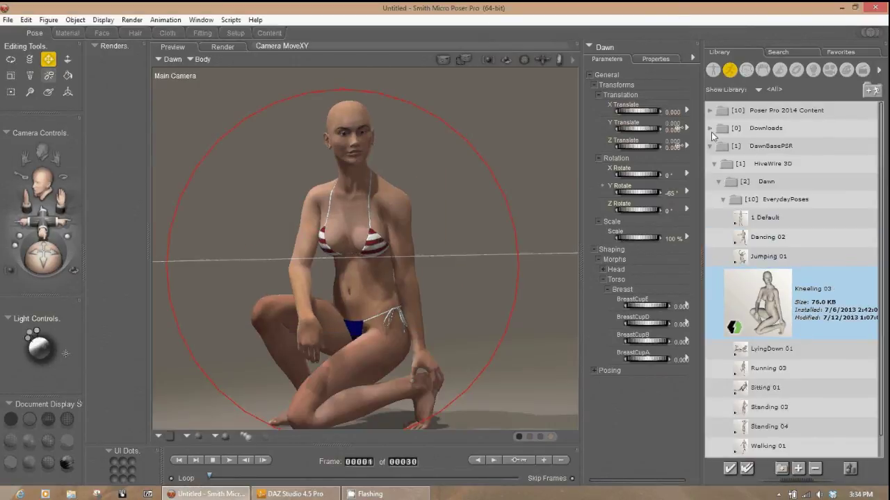
# Apply the LyingDown 01 pose followed by Running 03 to Dawn, and frame the running figure to check the bikini
pyautogui.doubleClick(792, 350)
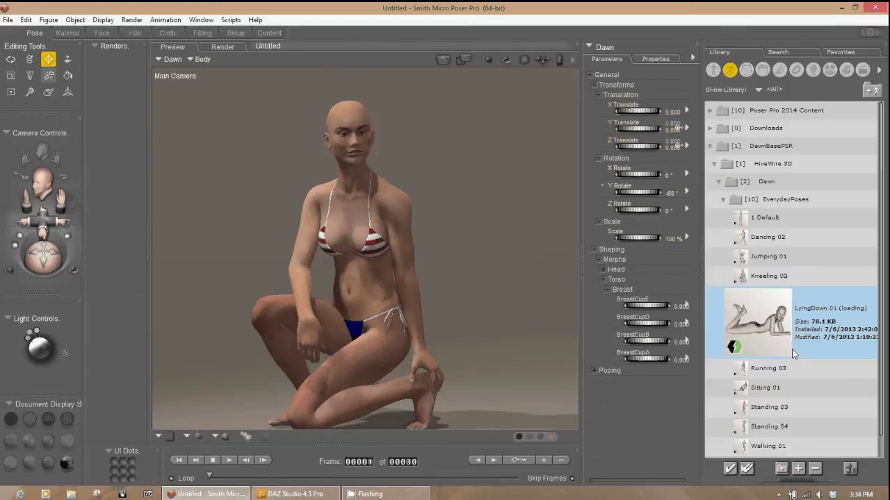
pyautogui.doubleClick(765, 376)
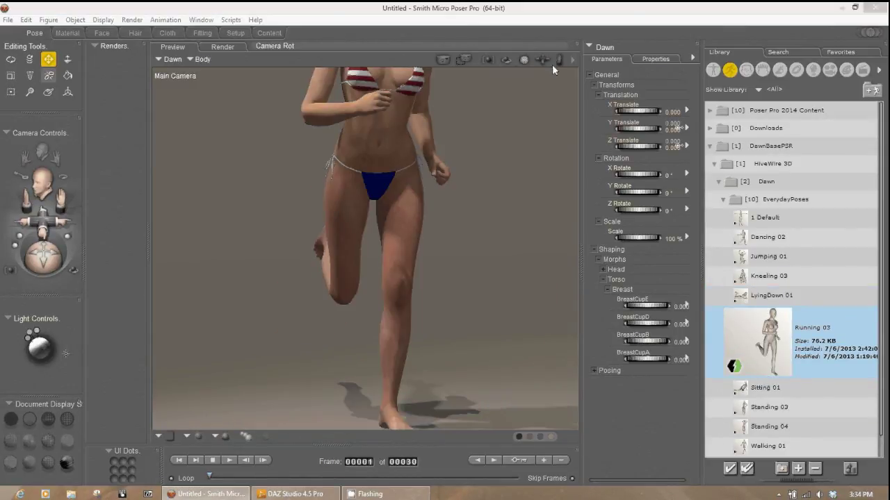
pyautogui.moveTo(552, 64); pyautogui.dragTo(514, 241)
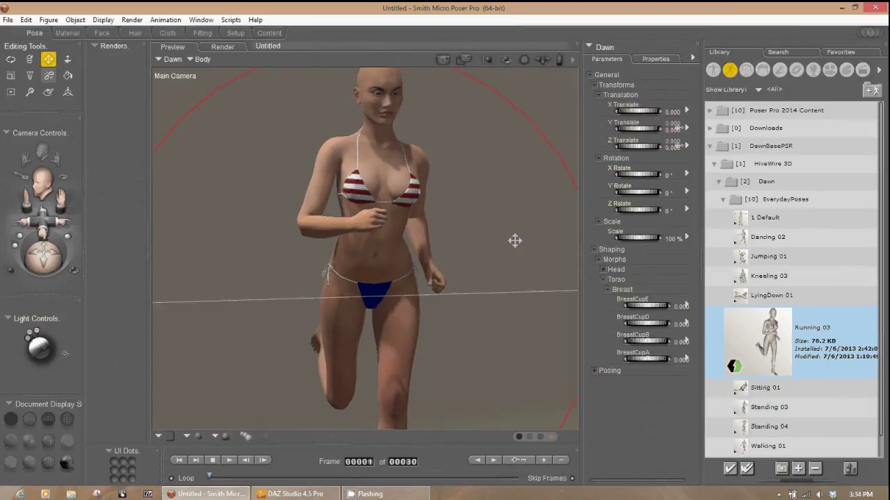